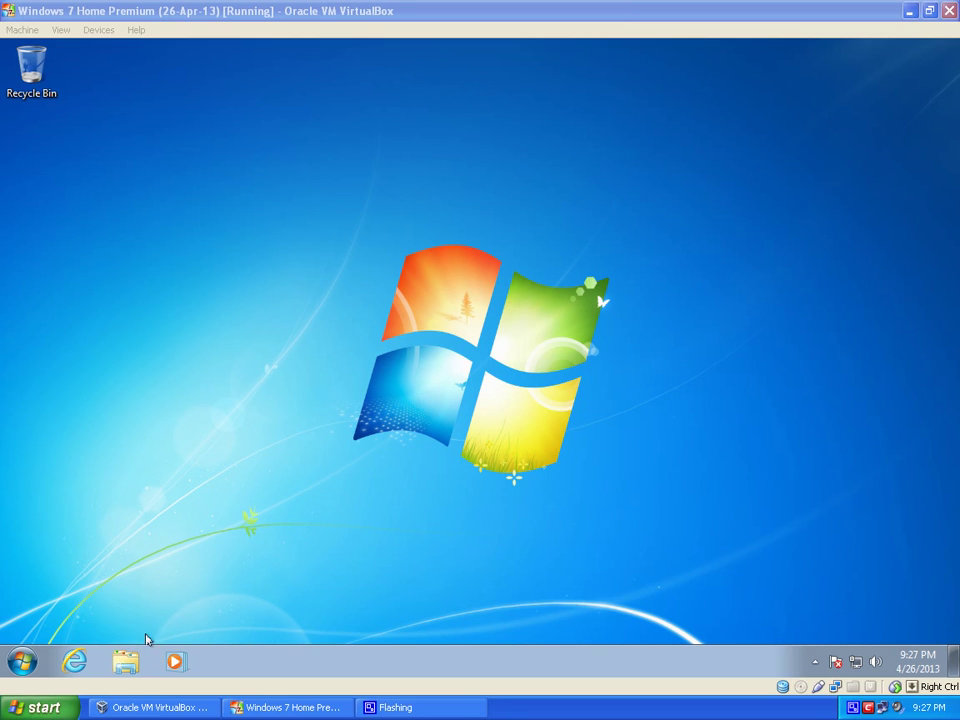
- Open Internet Explorer and go to comodo.com
click(73, 667)
click(73, 662)
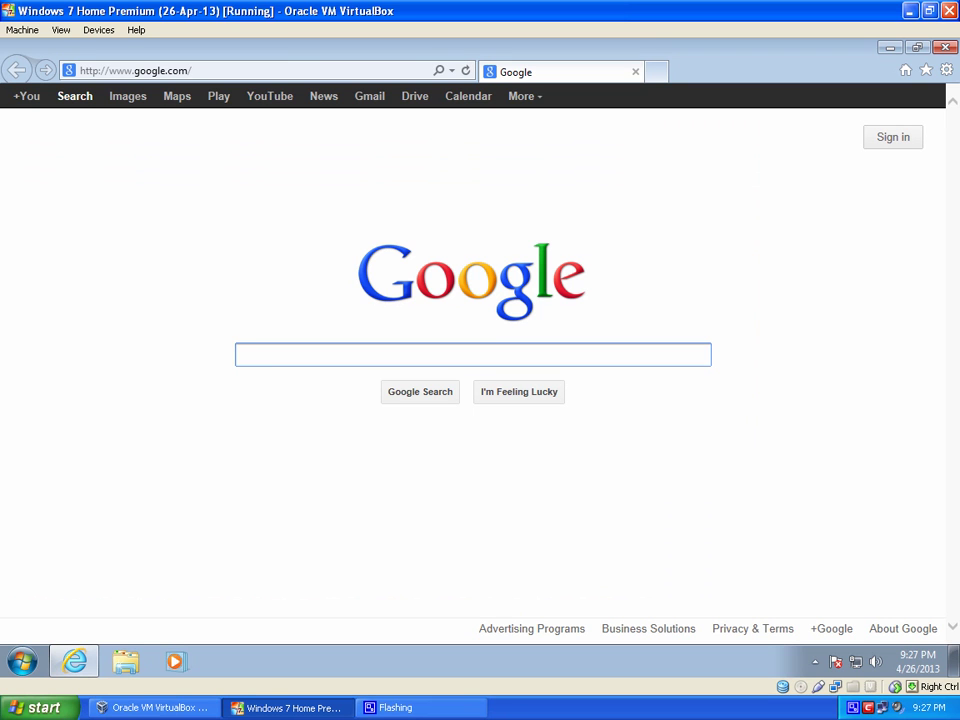
click(140, 70)
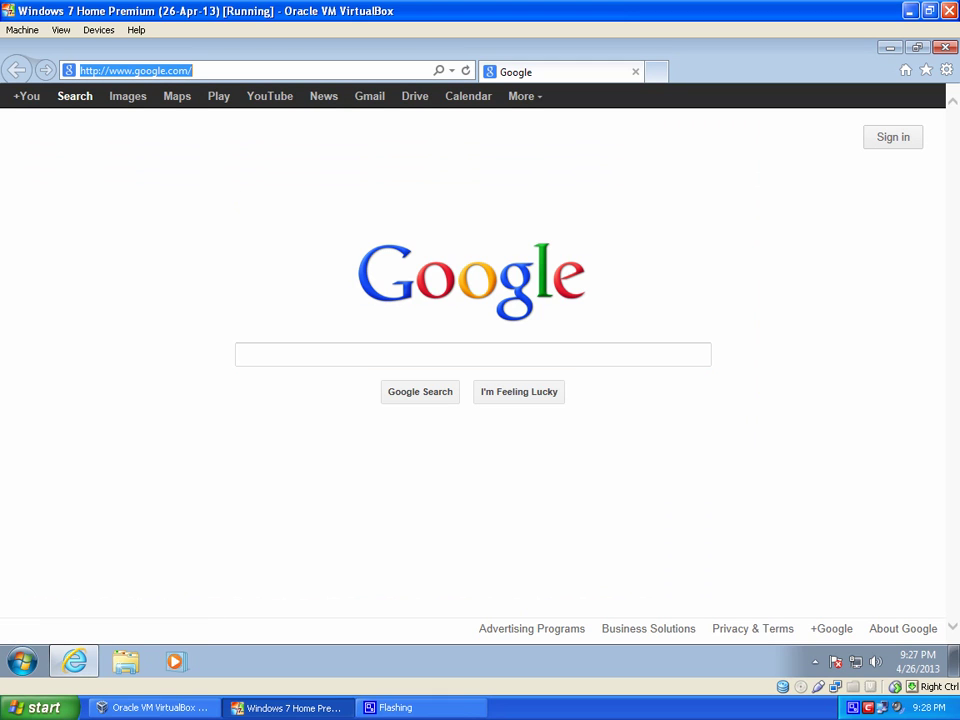
text(comodo.com)
key(Return)
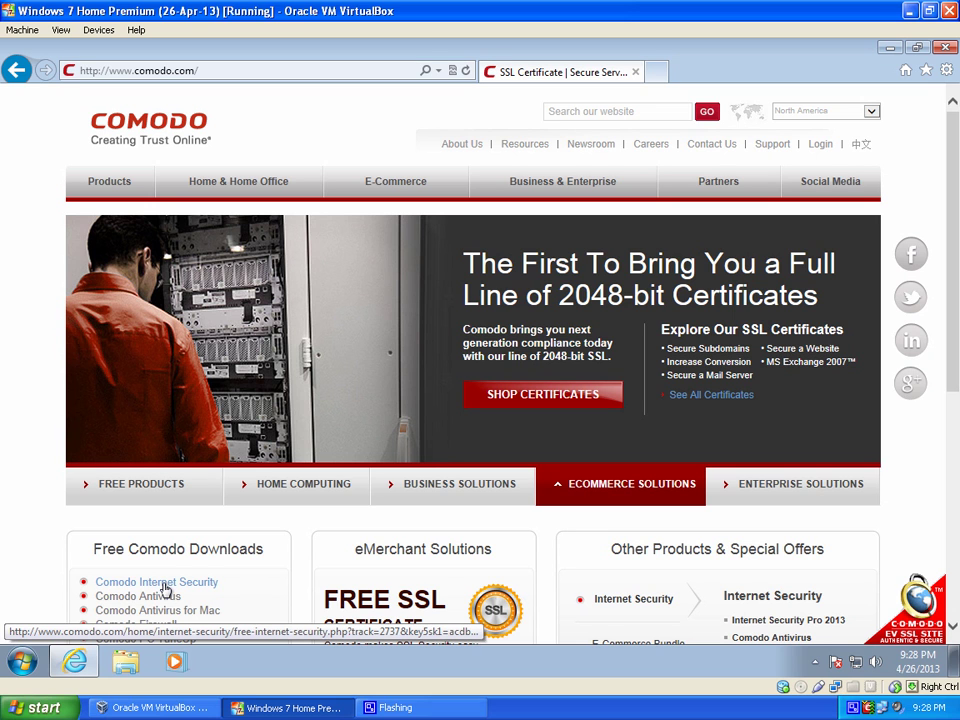
- Open the Comodo Internet Security page from the Free Comodo Downloads list
scroll(940, 447, down, 2)
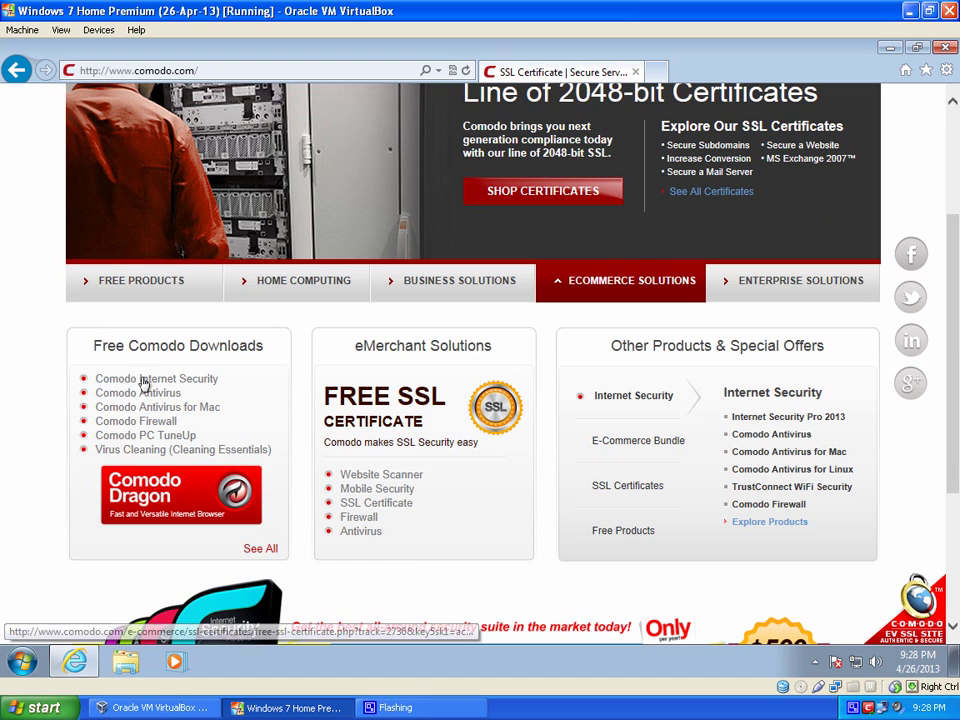
scroll(955, 372, down, 1)
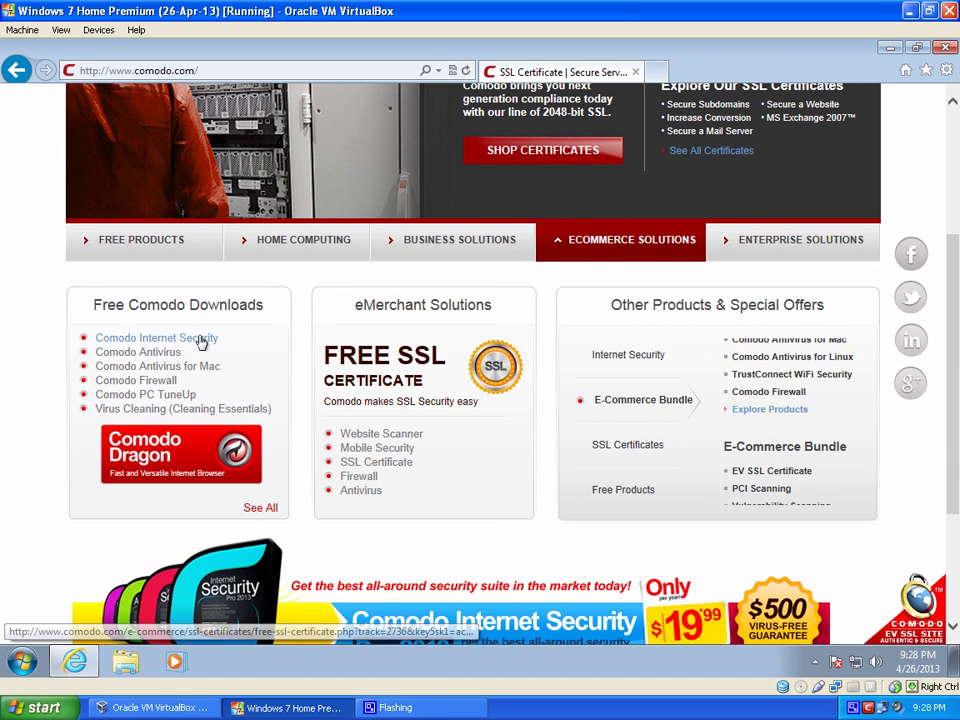
click(124, 343)
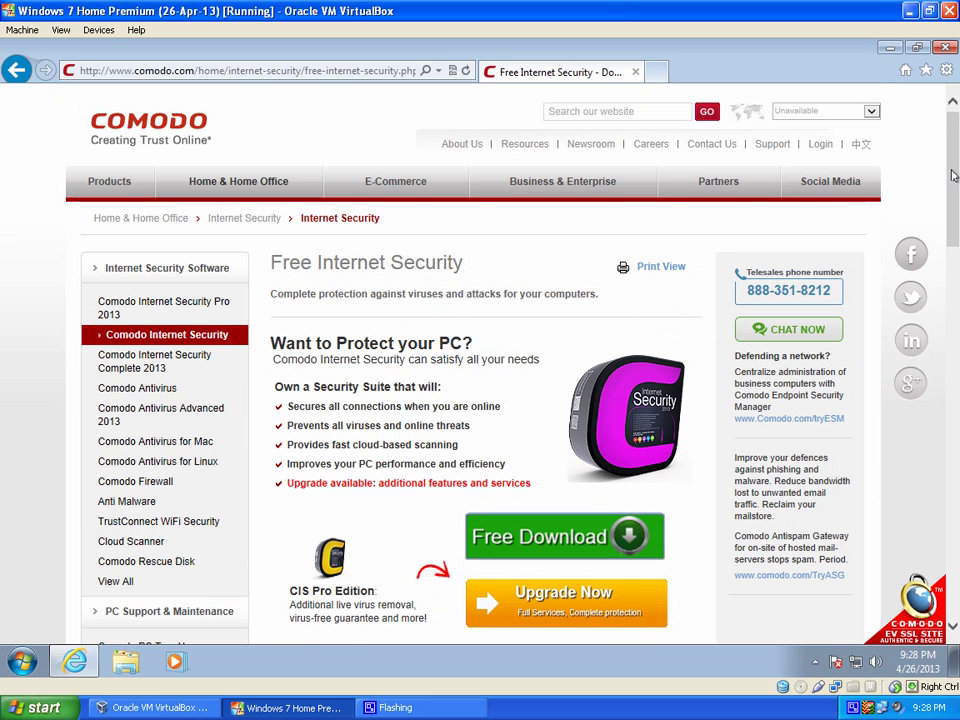
- Review the Free Internet Security page and start the free download of Comodo Internet Security
drag(953, 175, 956, 287)
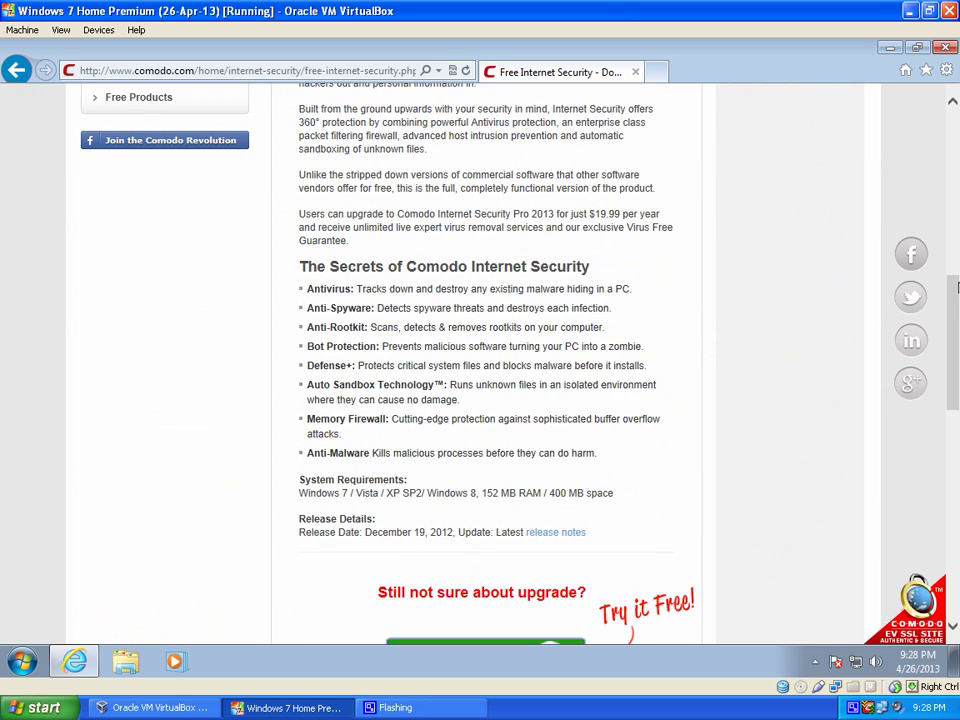
scroll(590, 413, up, 10)
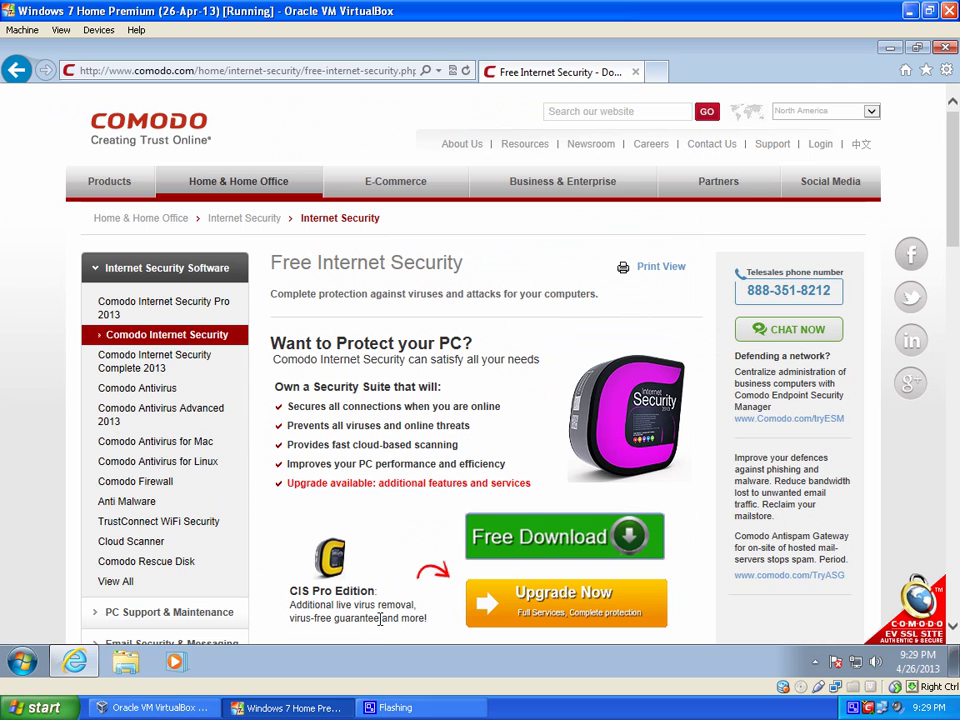
drag(380, 619, 285, 619)
click(417, 530)
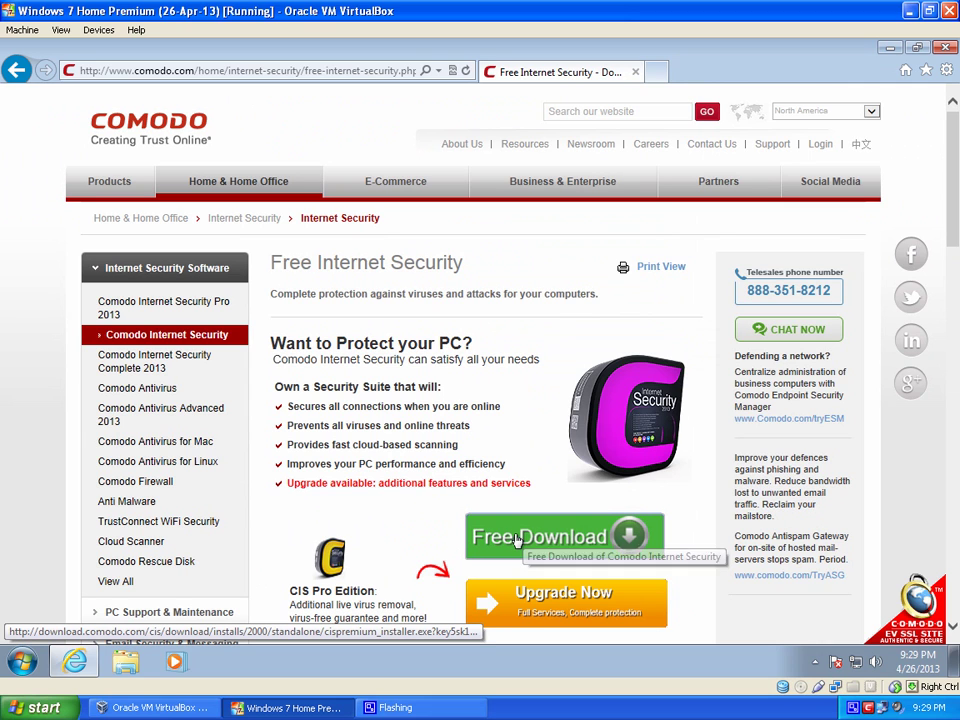
click(515, 540)
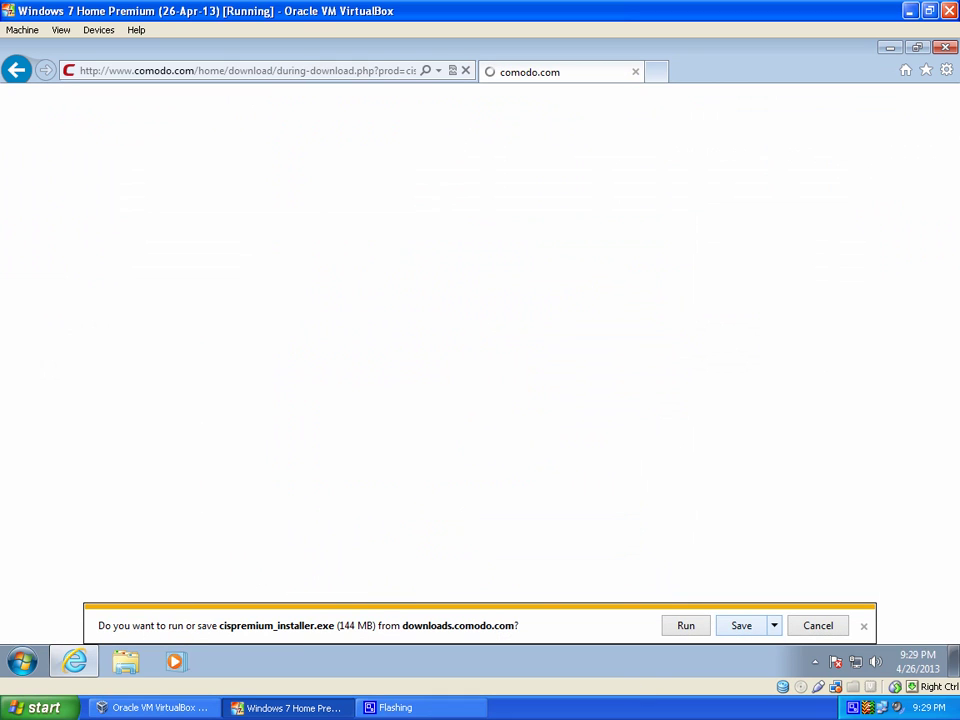
- Save the cispremium_installer download to the Desktop and close the browser once it has downloaded
click(778, 630)
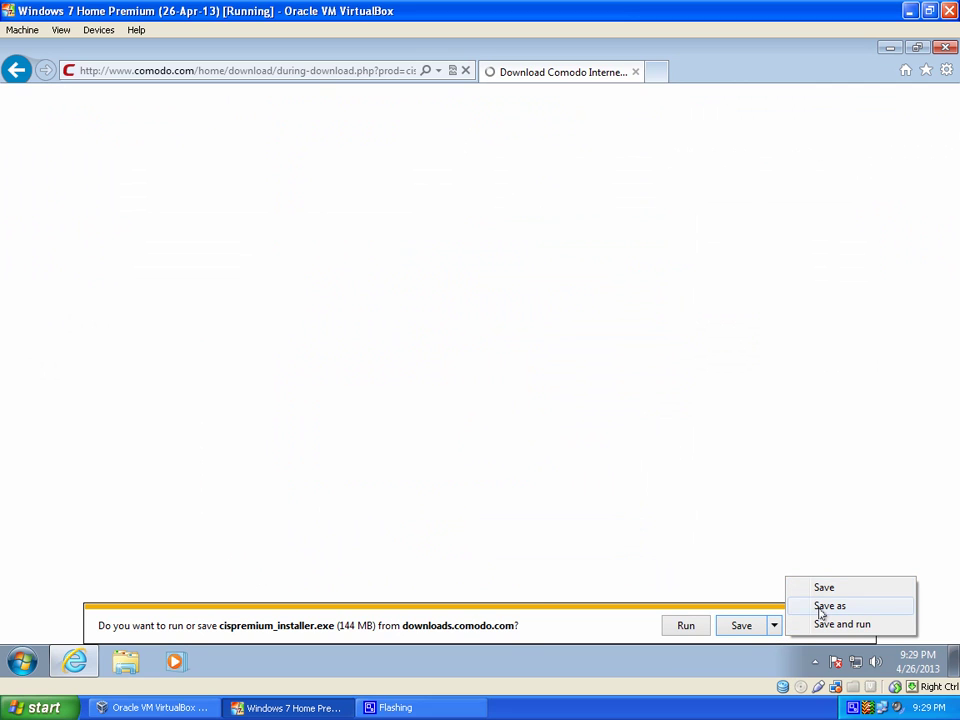
click(820, 610)
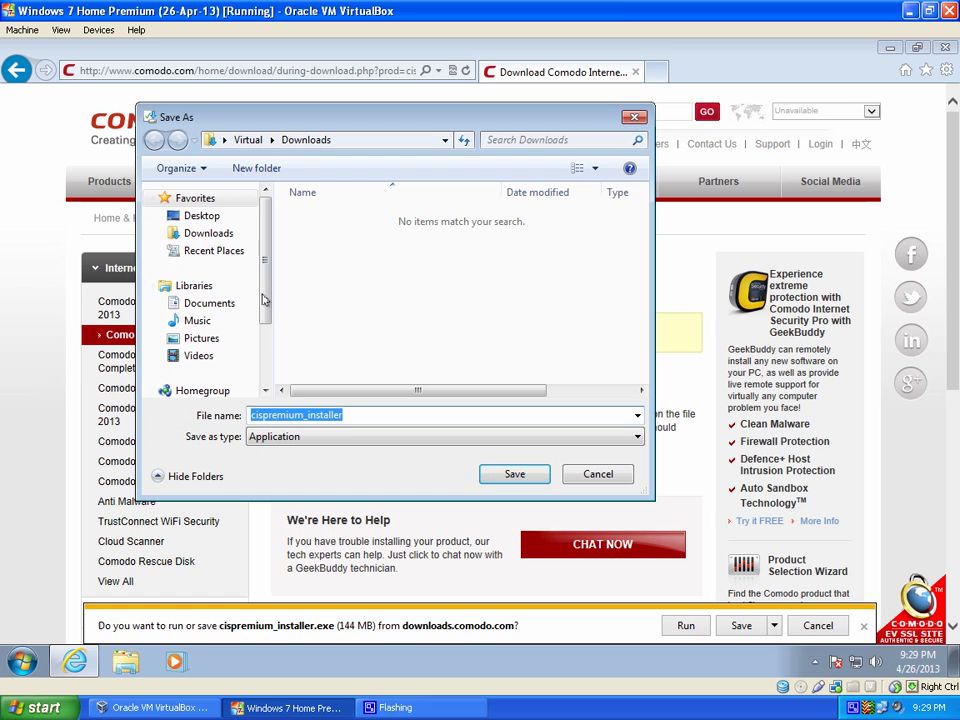
click(190, 215)
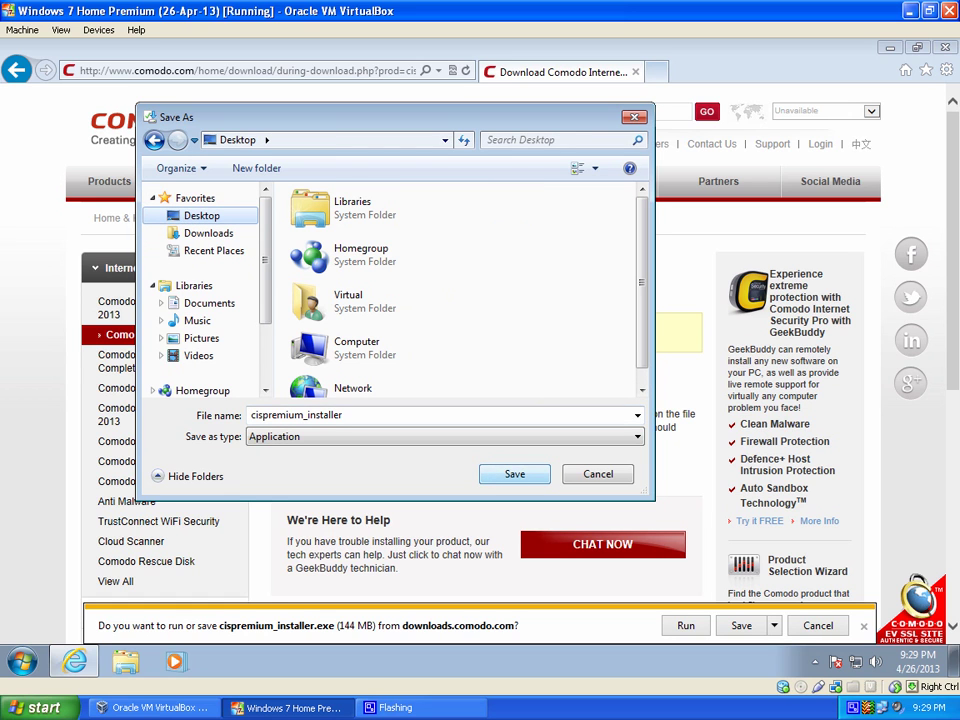
click(508, 478)
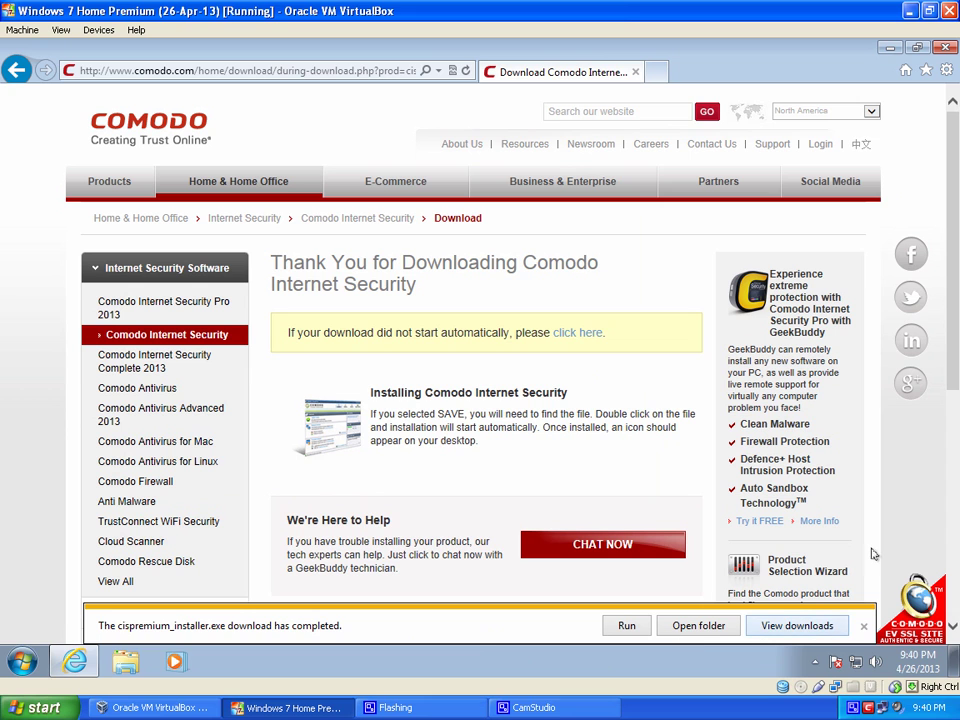
click(942, 48)
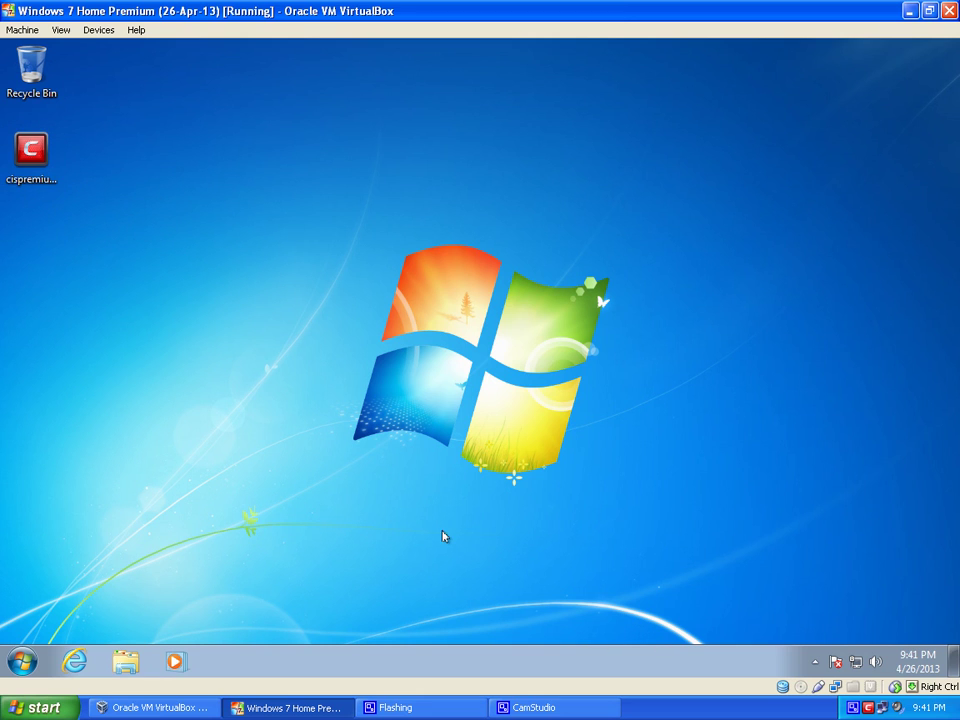
- Run cispremium_installer as administrator, allow it to make changes, and accept English (United States) as the installer language
right_click(26, 159)
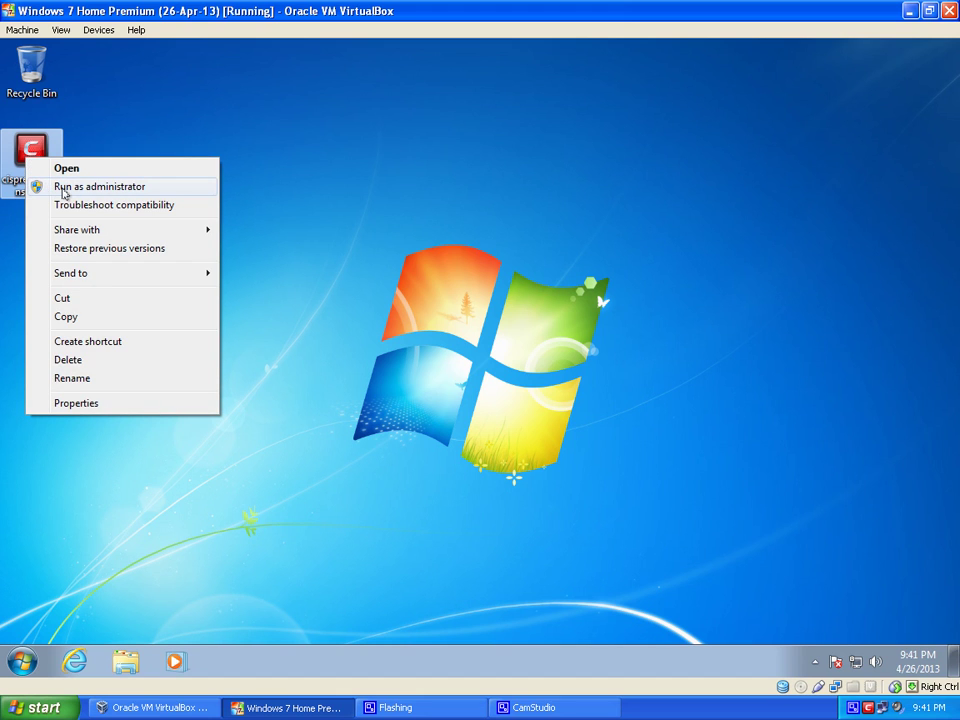
click(54, 188)
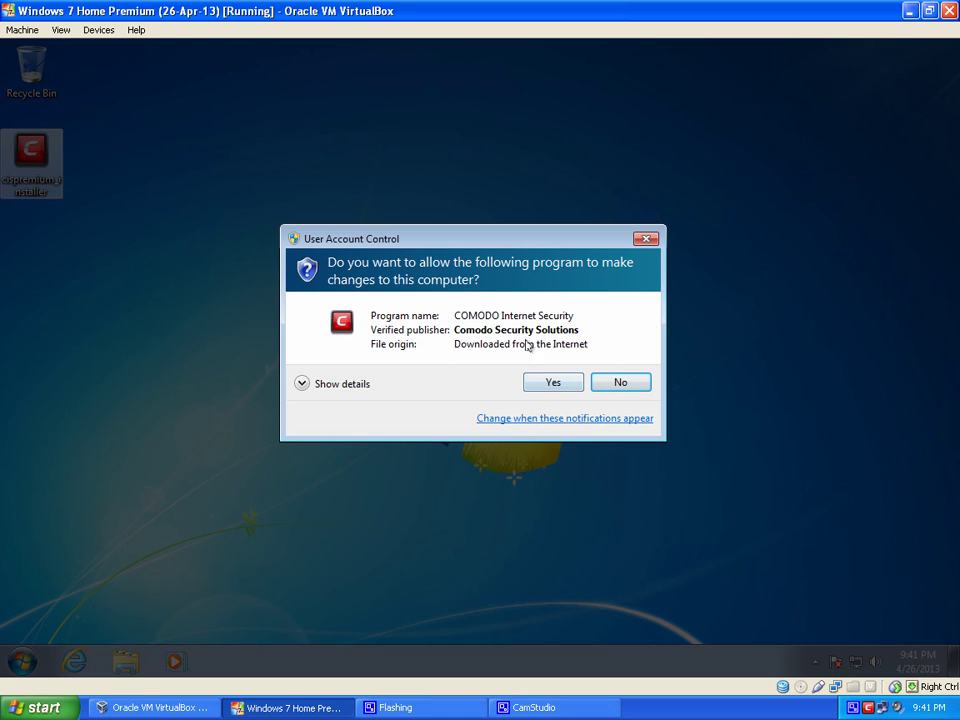
click(540, 383)
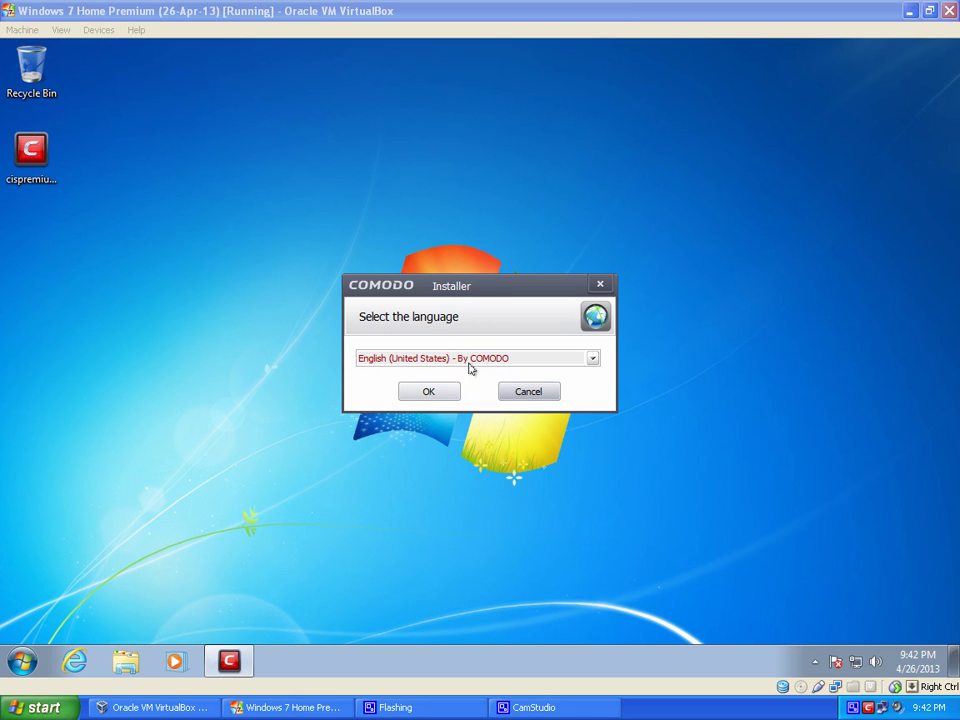
click(429, 392)
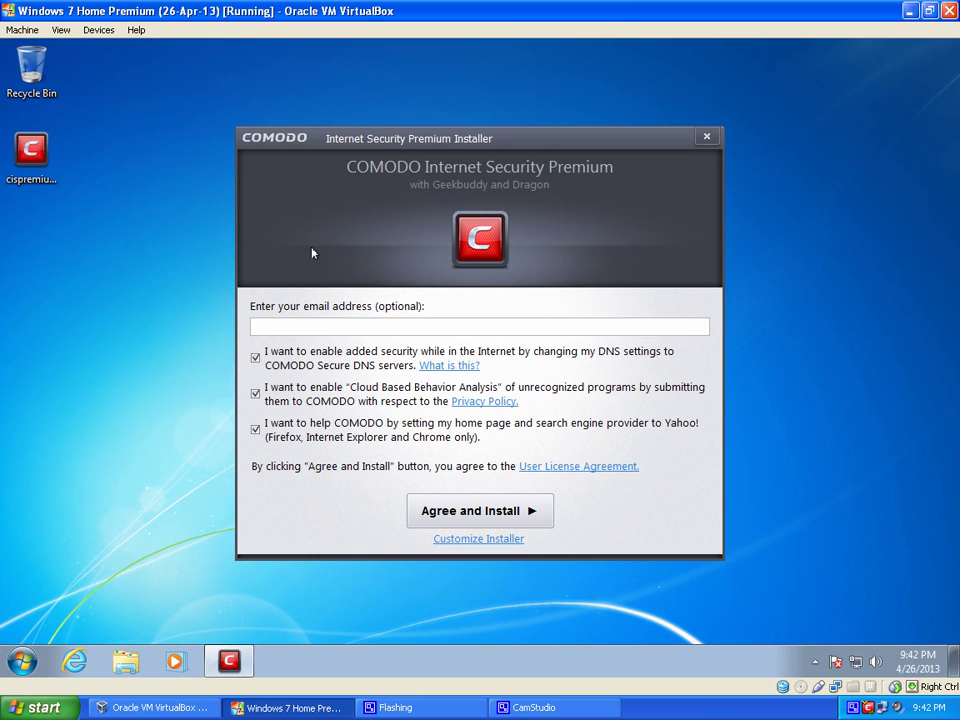
- Turn off the COMODO Secure DNS option and the Yahoo! home page and search engine option in the installer
mouse_move(297, 374)
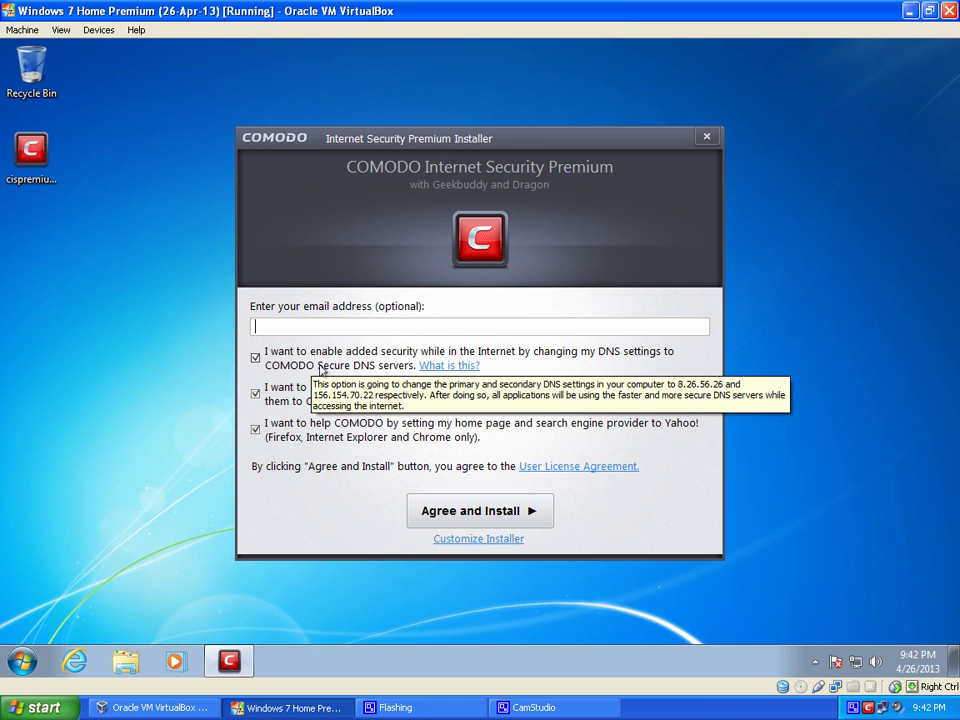
click(297, 367)
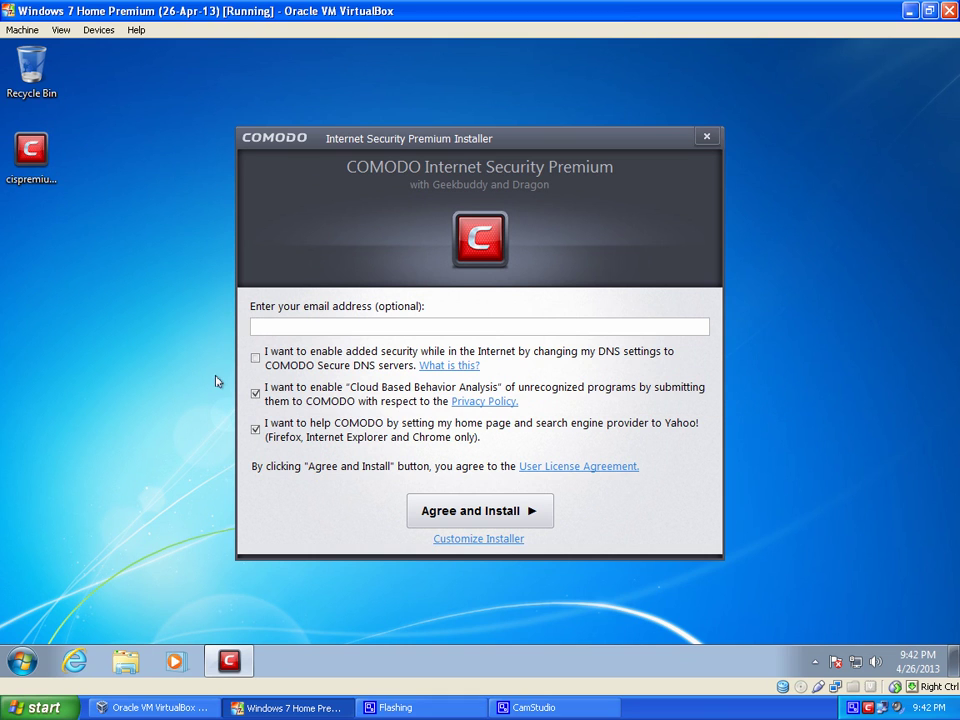
mouse_move(295, 433)
click(288, 432)
- Customize the installer to exclude COMODO GeekBuddy and COMODO Dragon Web Browser, and return to the main installer page
click(464, 540)
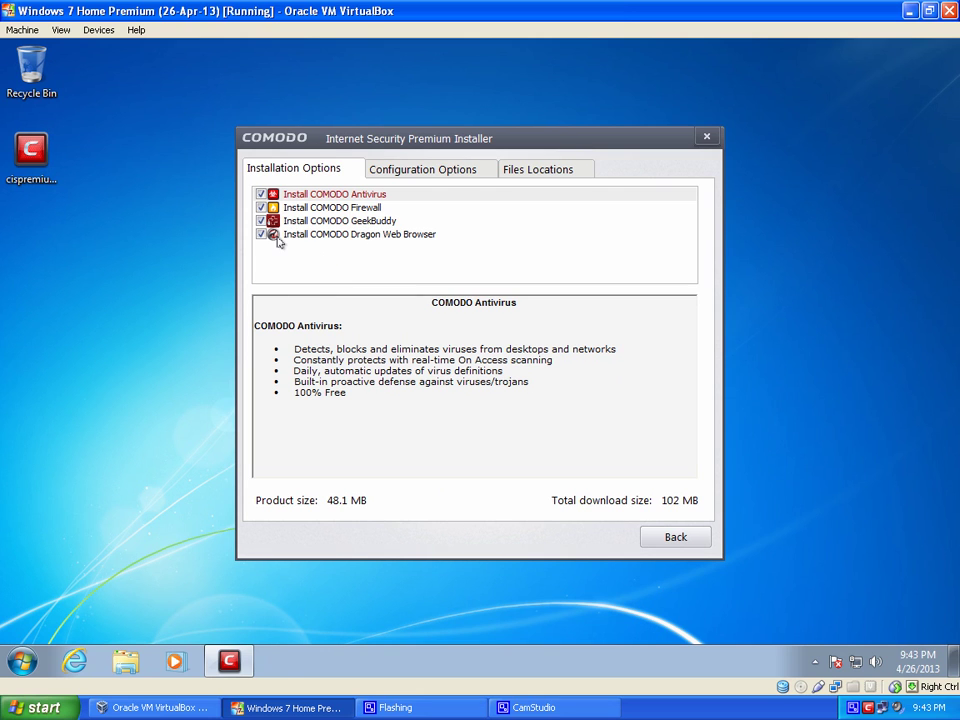
click(266, 222)
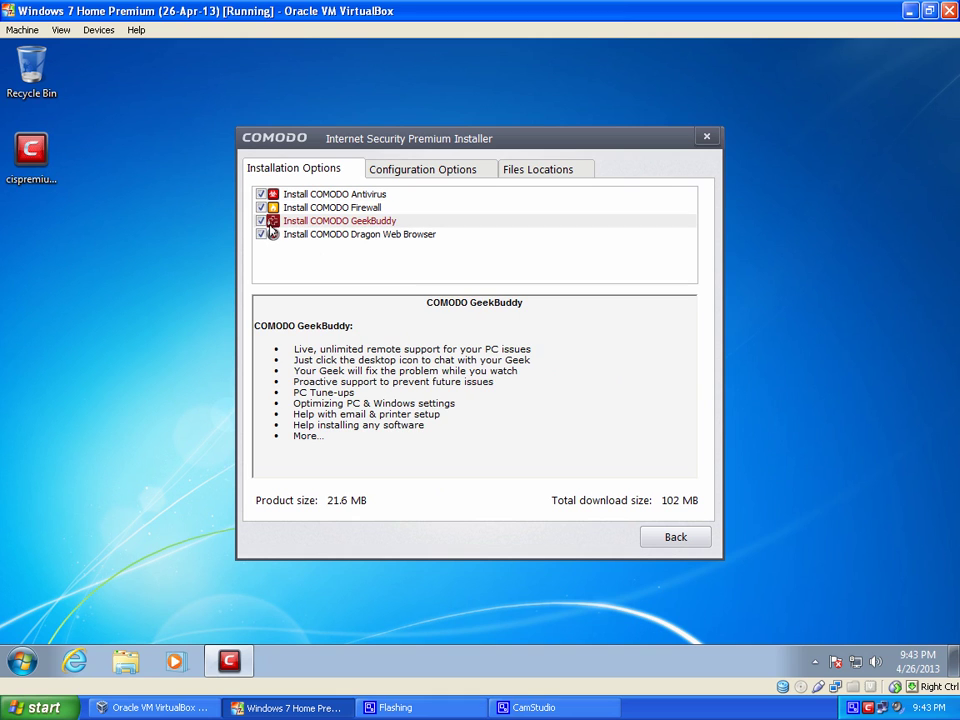
click(261, 222)
click(310, 236)
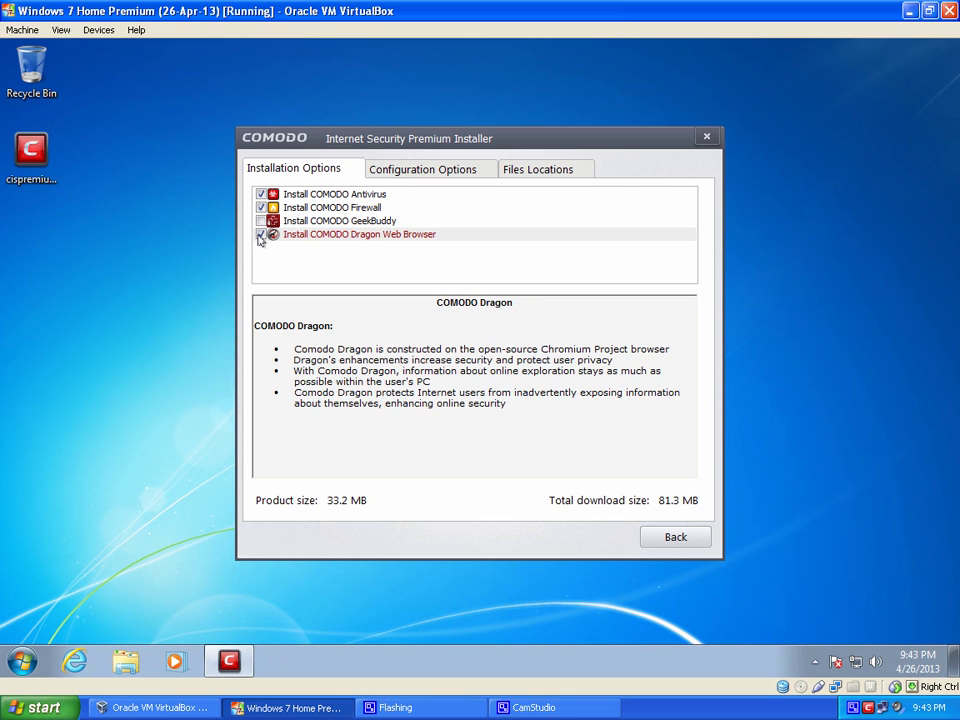
click(316, 222)
click(414, 224)
click(407, 235)
click(674, 540)
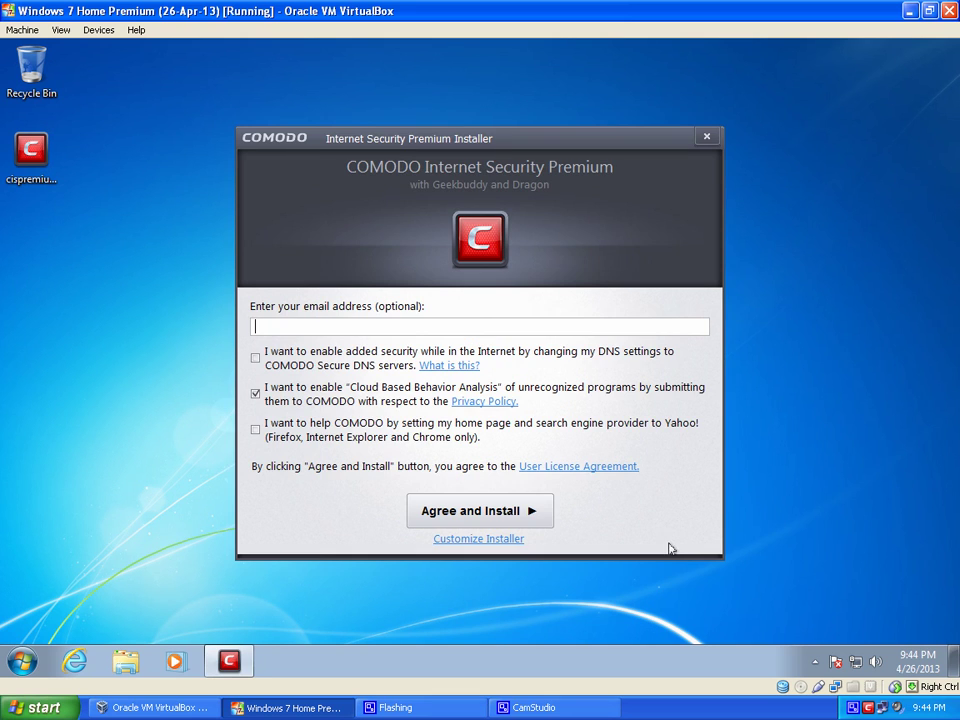
- Agree to the user license agreement and start installing COMODO Internet Security Premium
click(591, 323)
click(443, 514)
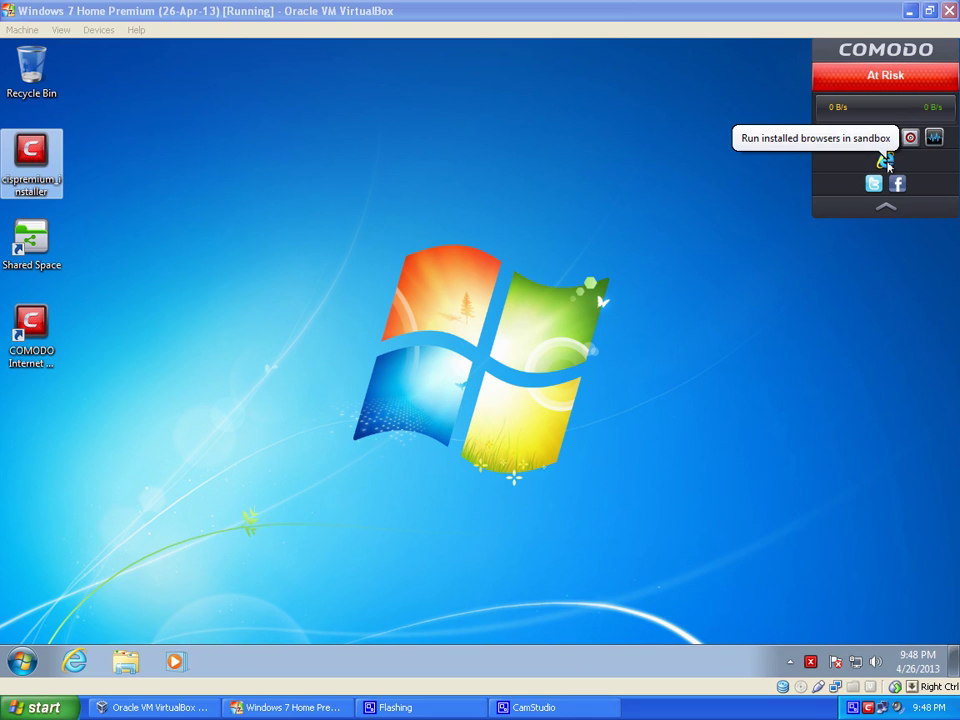
- Close the Quick Scan window once the scan has finished
click(769, 173)
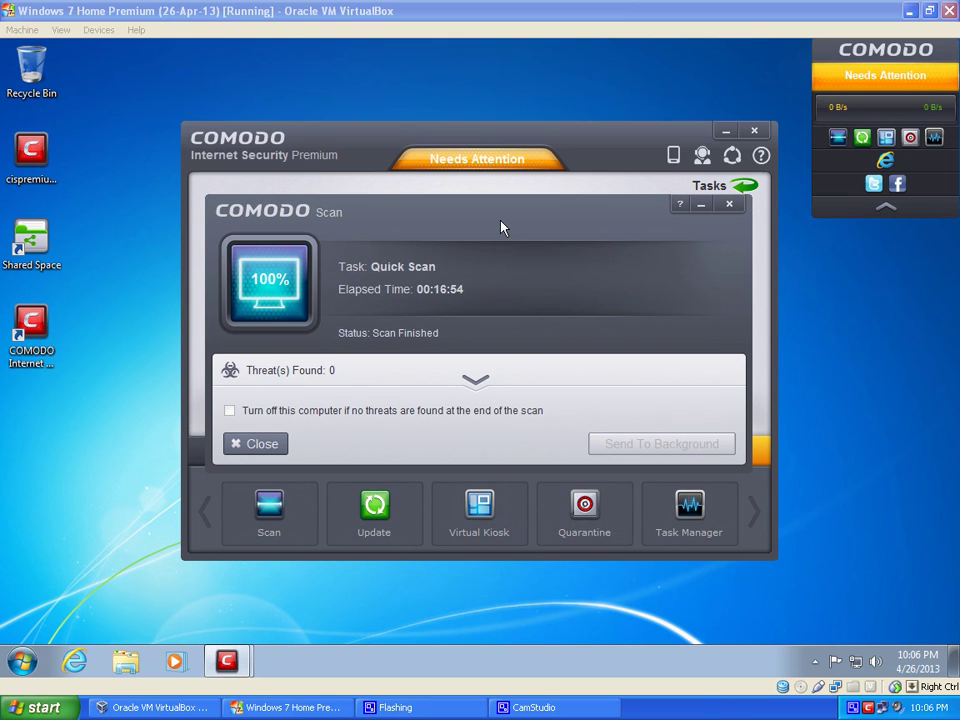
click(298, 273)
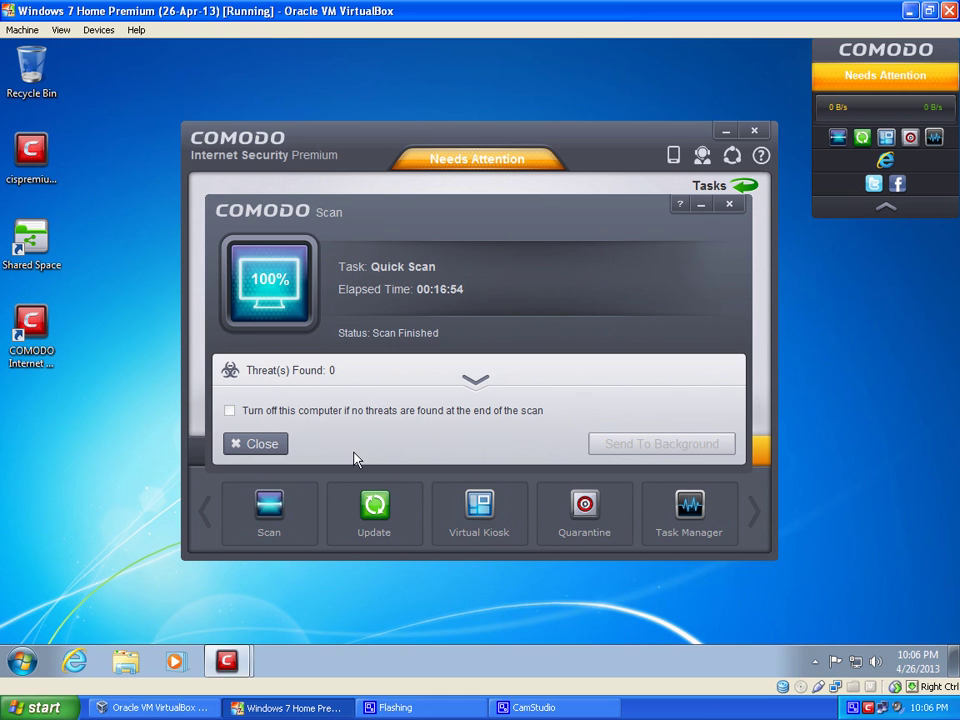
click(252, 447)
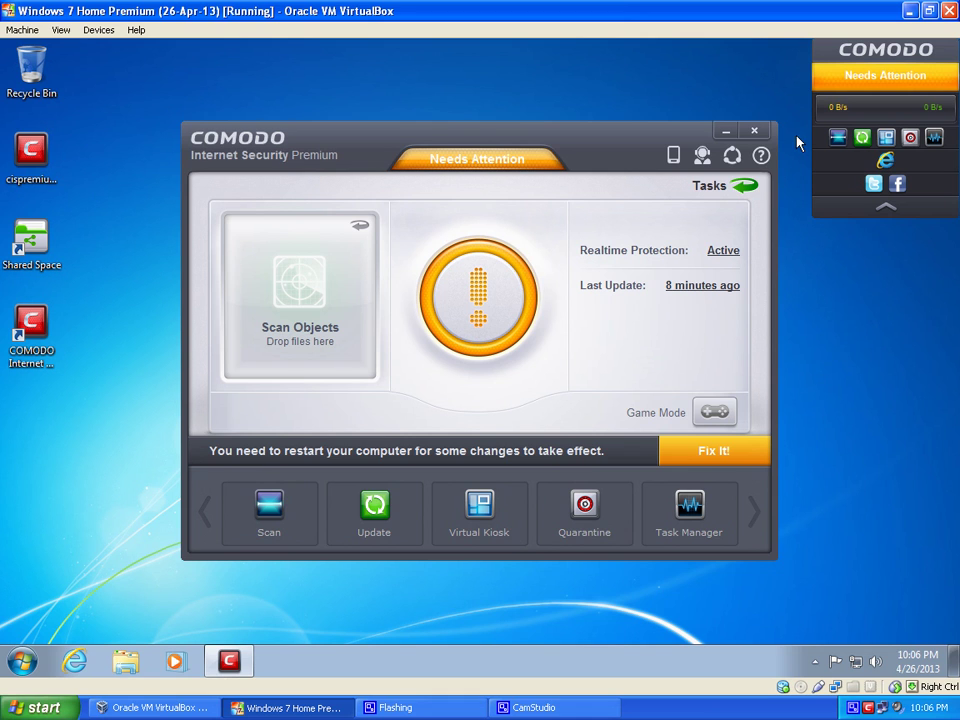
- Restart the virtual computer immediately from the COMODO reboot notice to complete the installation
click(868, 75)
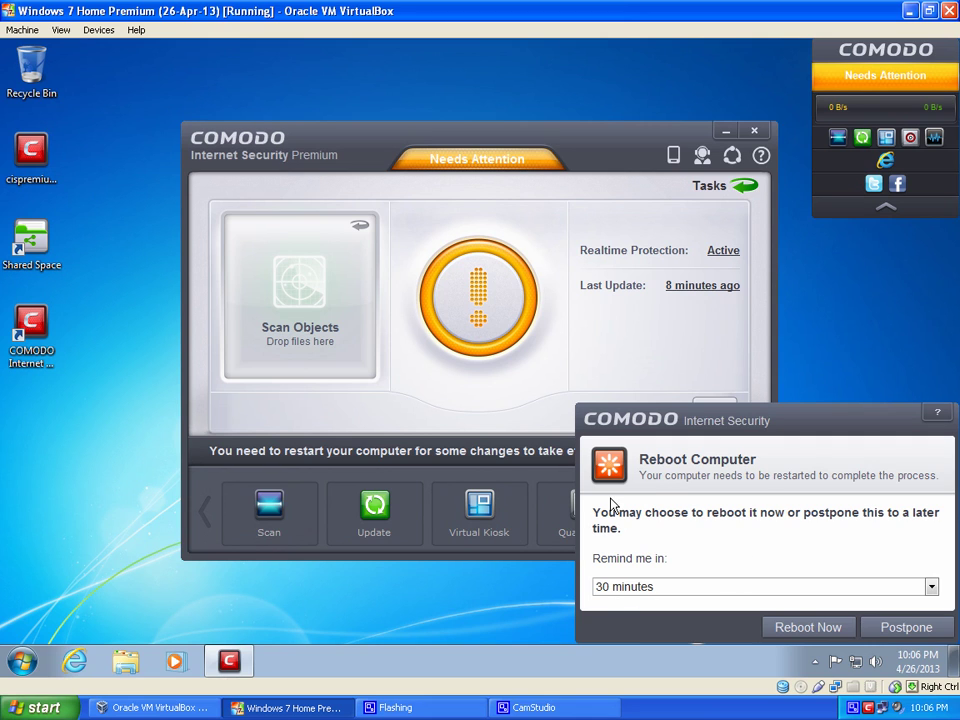
click(787, 629)
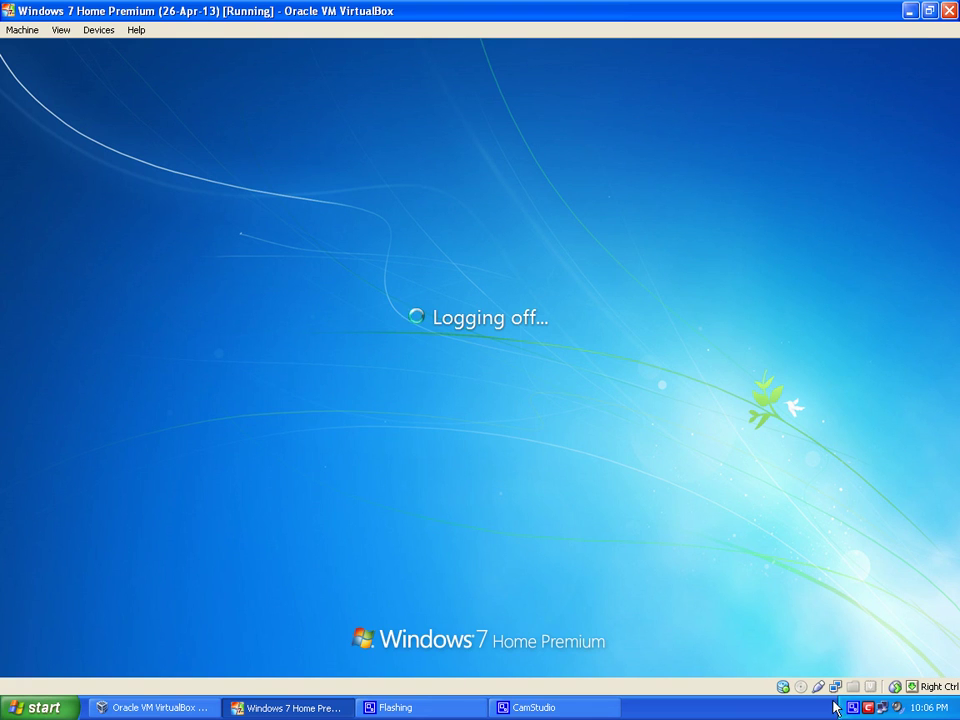
click(753, 706)
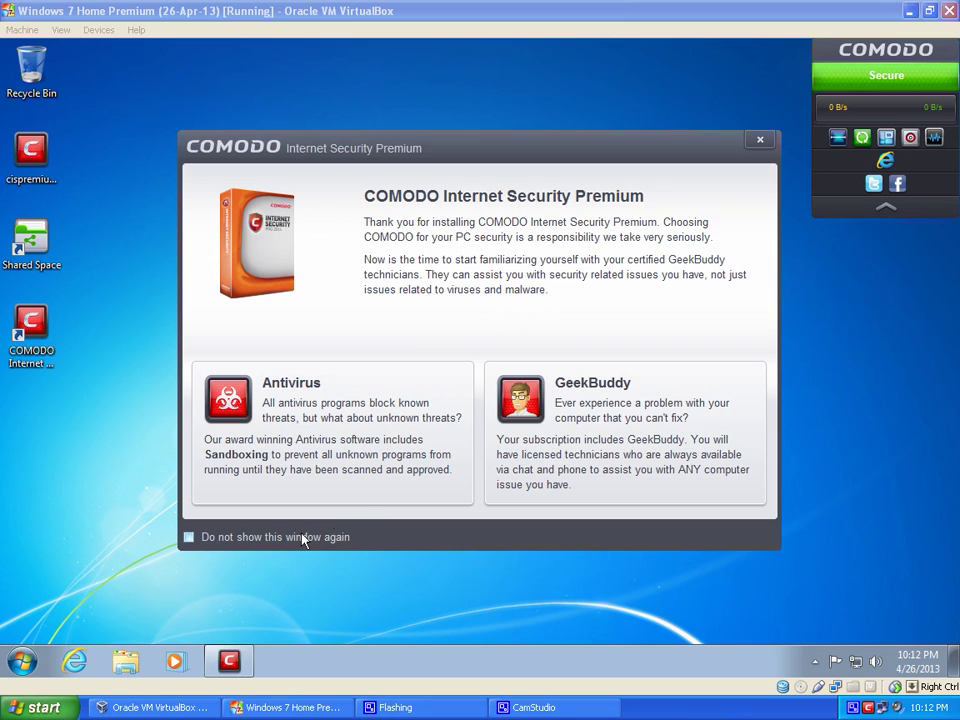
- Set the COMODO welcome window not to show again, close it, and reveal the hidden notification area icons
click(233, 541)
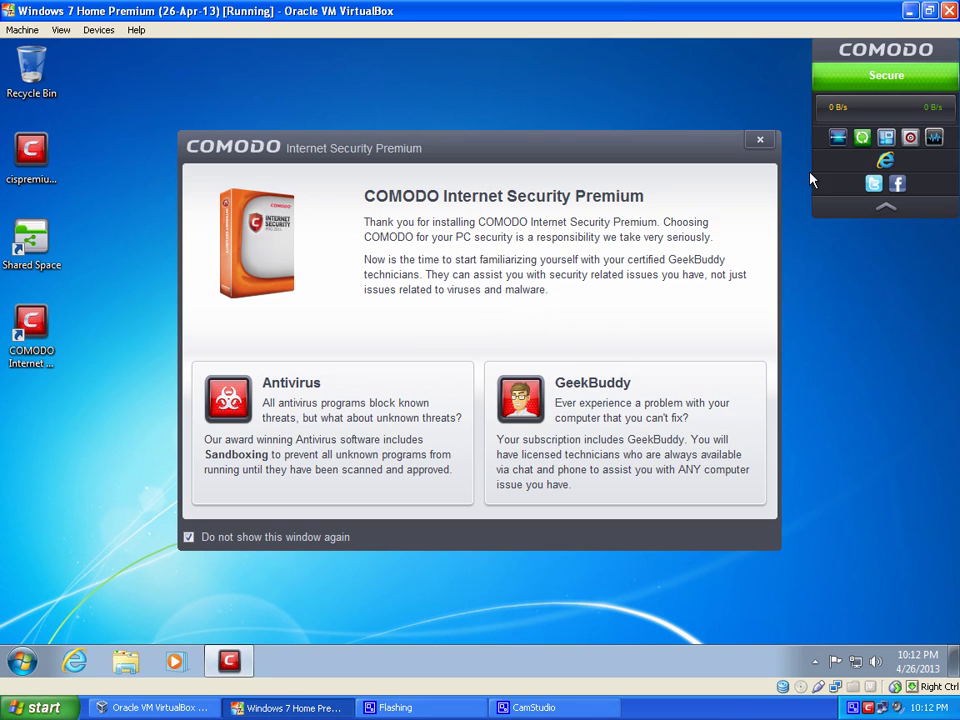
click(760, 142)
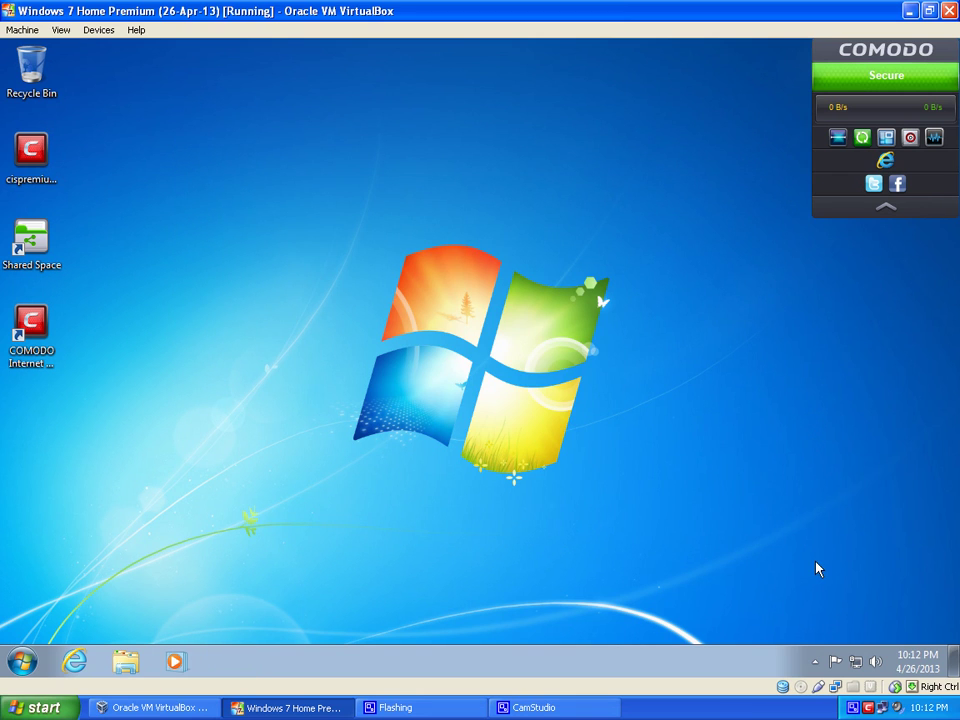
click(815, 661)
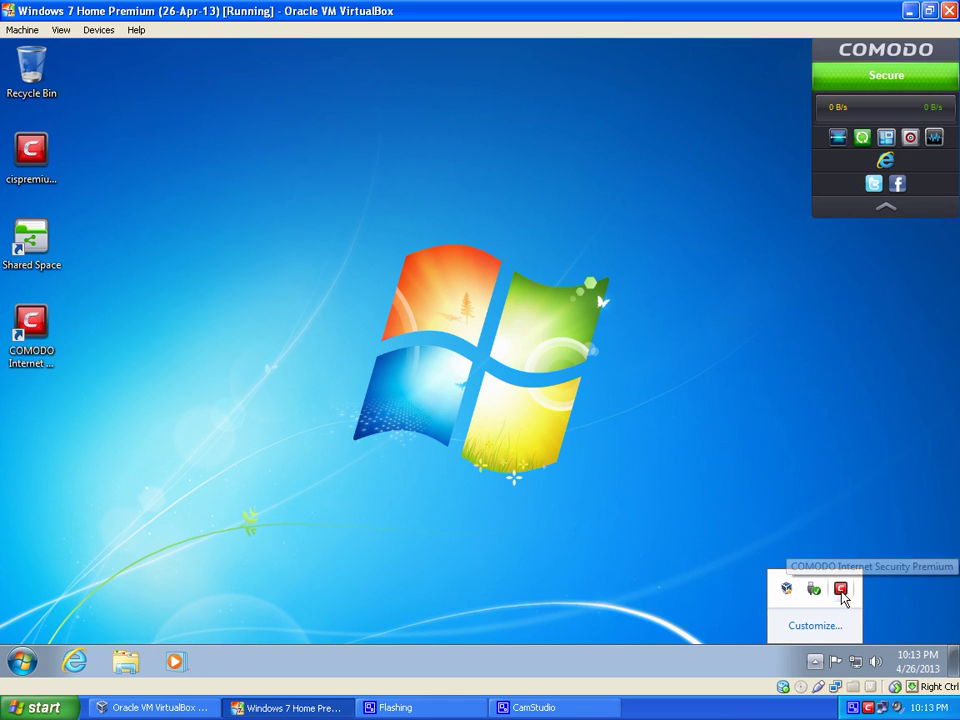
- Set the COMODO Internet Security notification area icon to "Show icon and notifications" and confirm the change
click(815, 661)
click(815, 661)
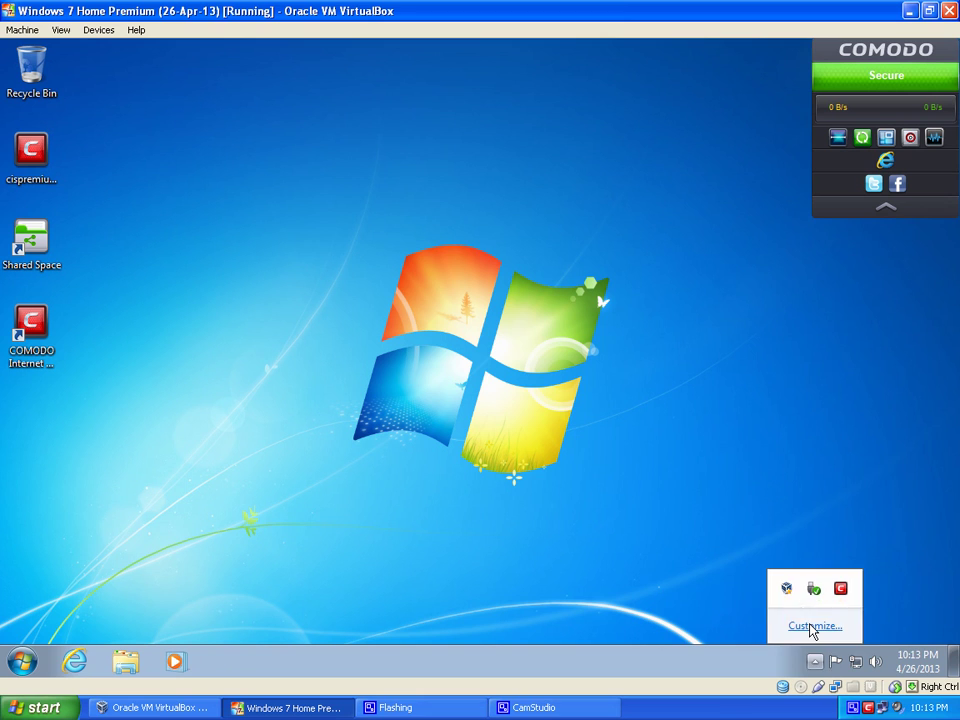
click(811, 626)
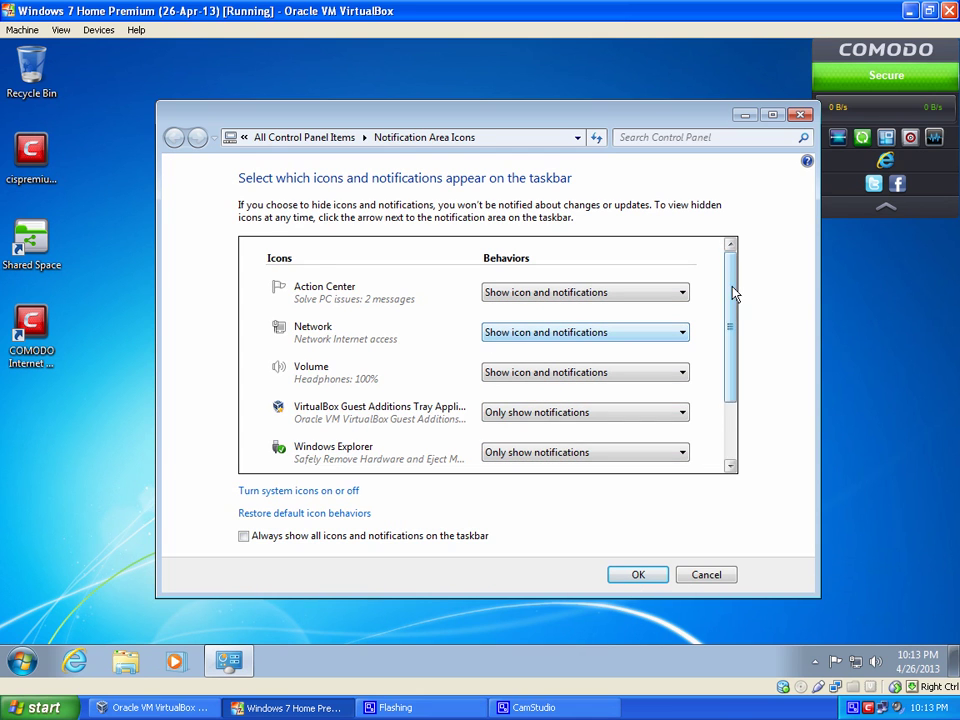
drag(732, 292, 735, 388)
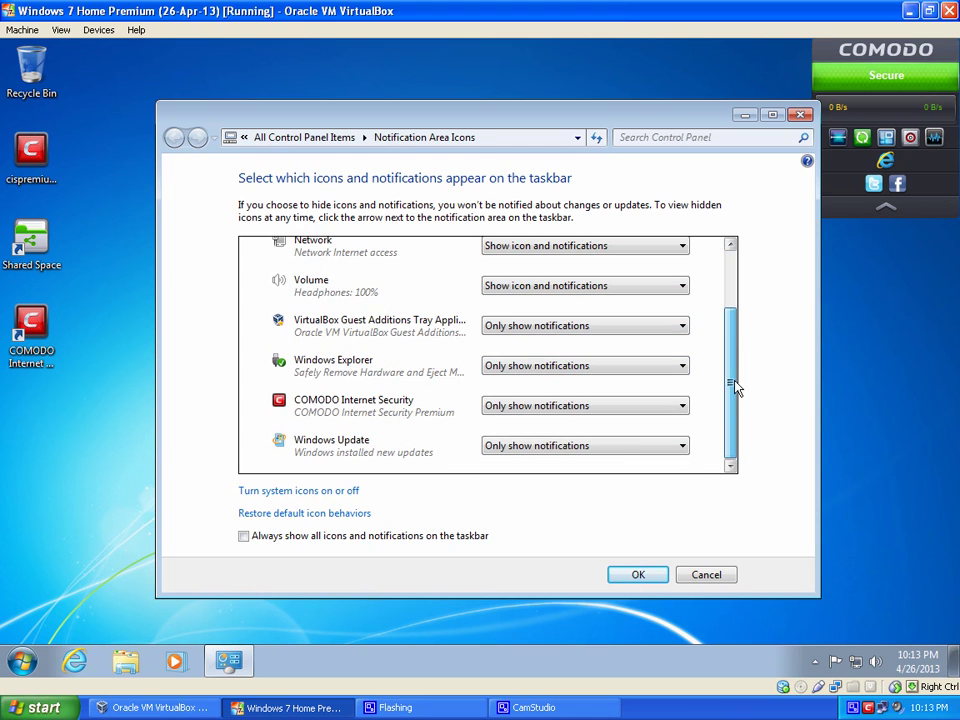
click(610, 406)
click(601, 423)
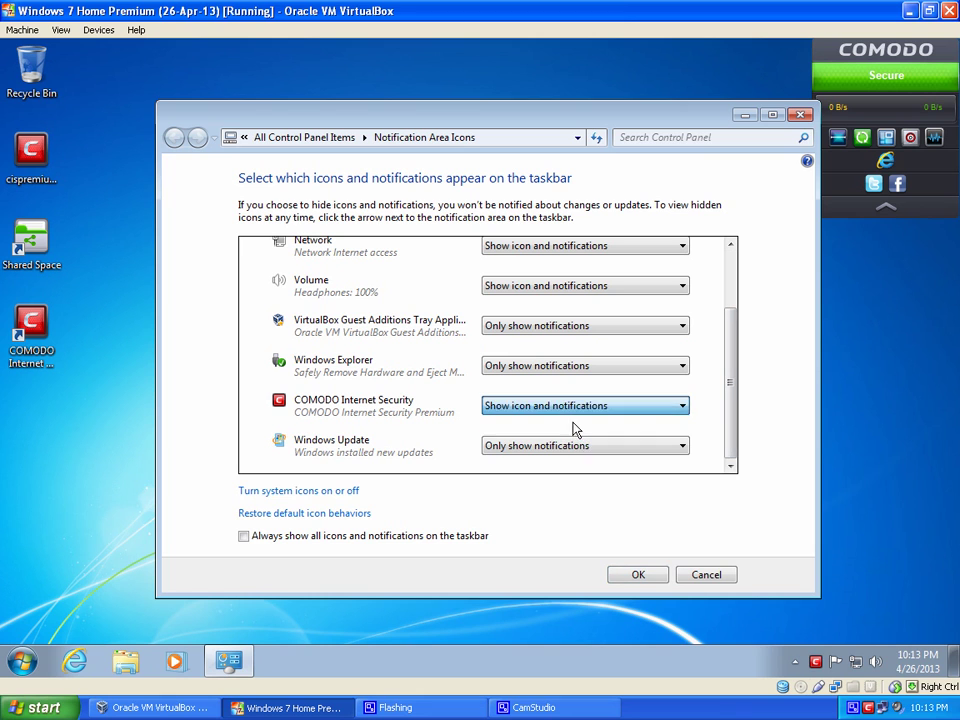
click(641, 584)
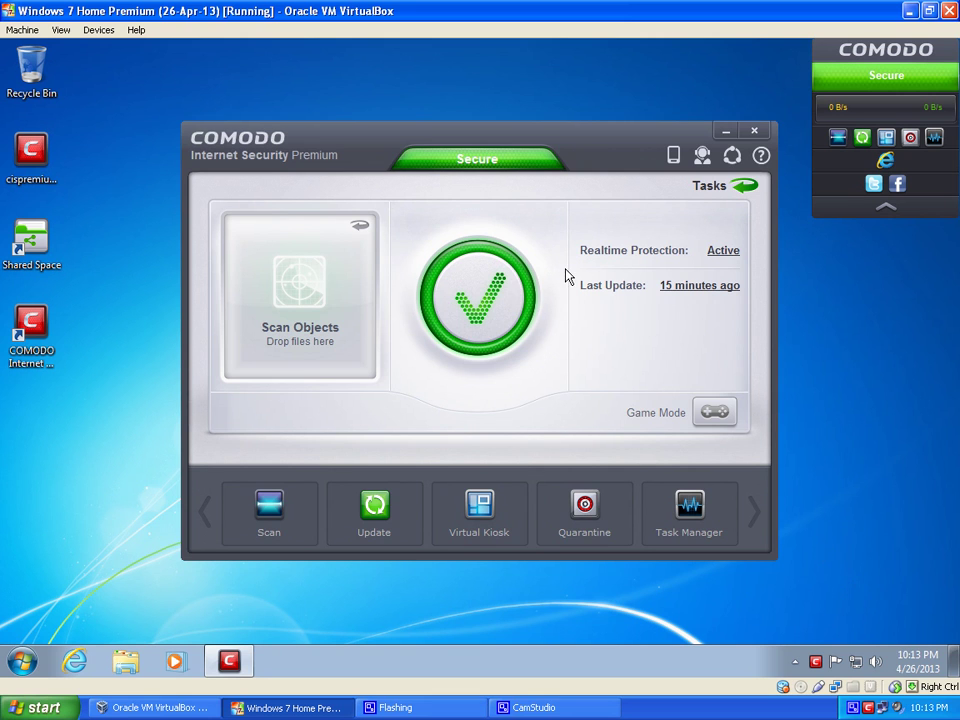
- Run a Rating Scan from the COMODO Internet Security scan options
click(269, 517)
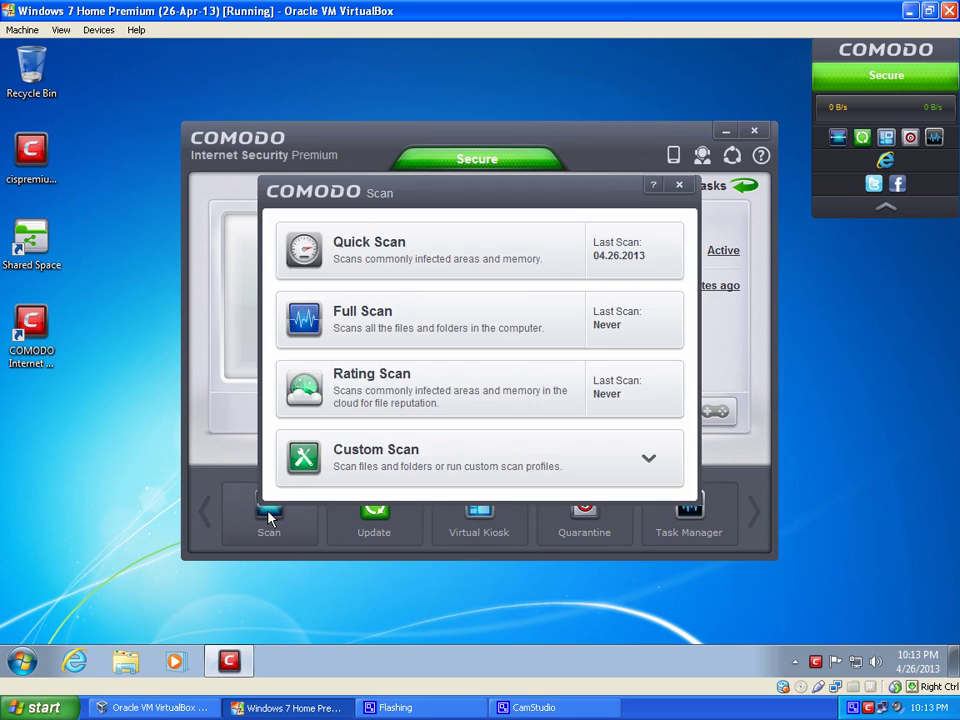
click(388, 393)
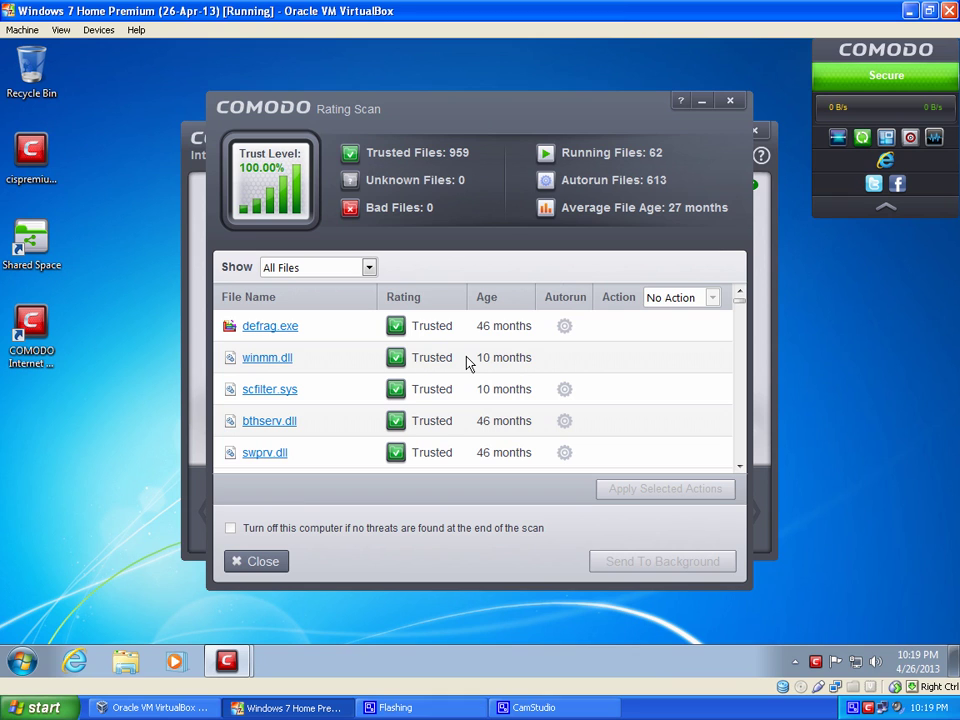
- Filter the Rating Scan results by Unknown Files and by Bad Files, and close the results window
click(350, 272)
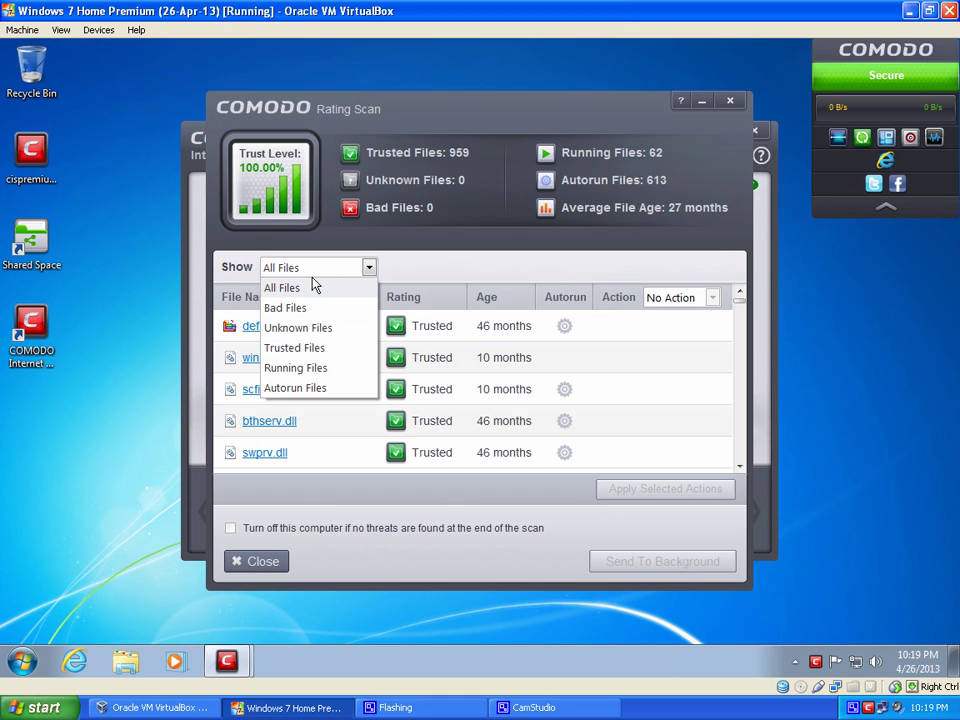
click(305, 284)
click(292, 272)
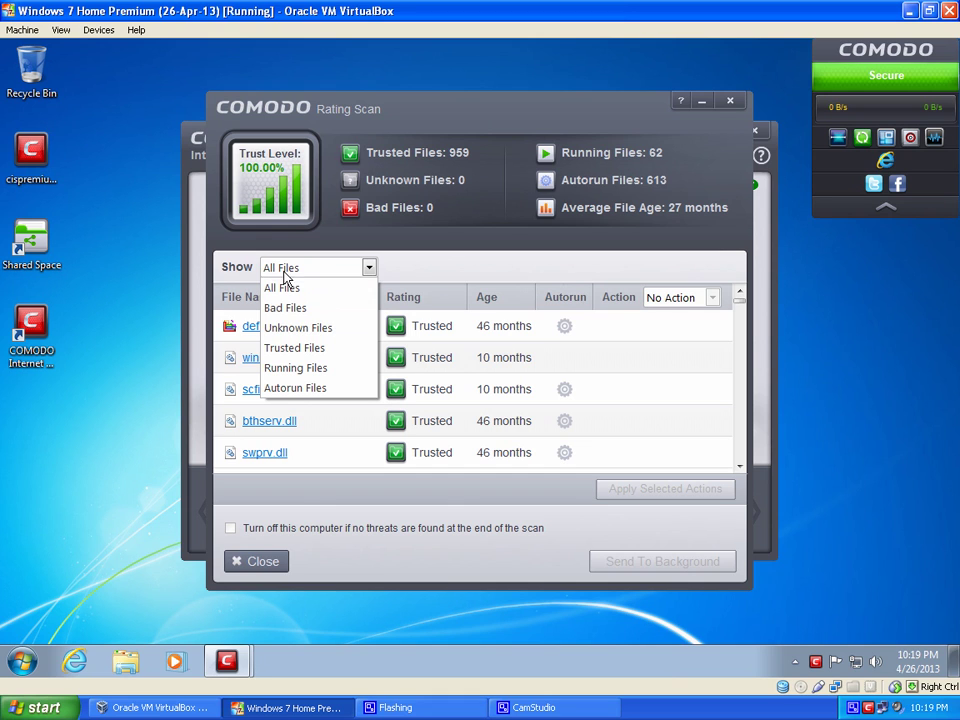
click(298, 329)
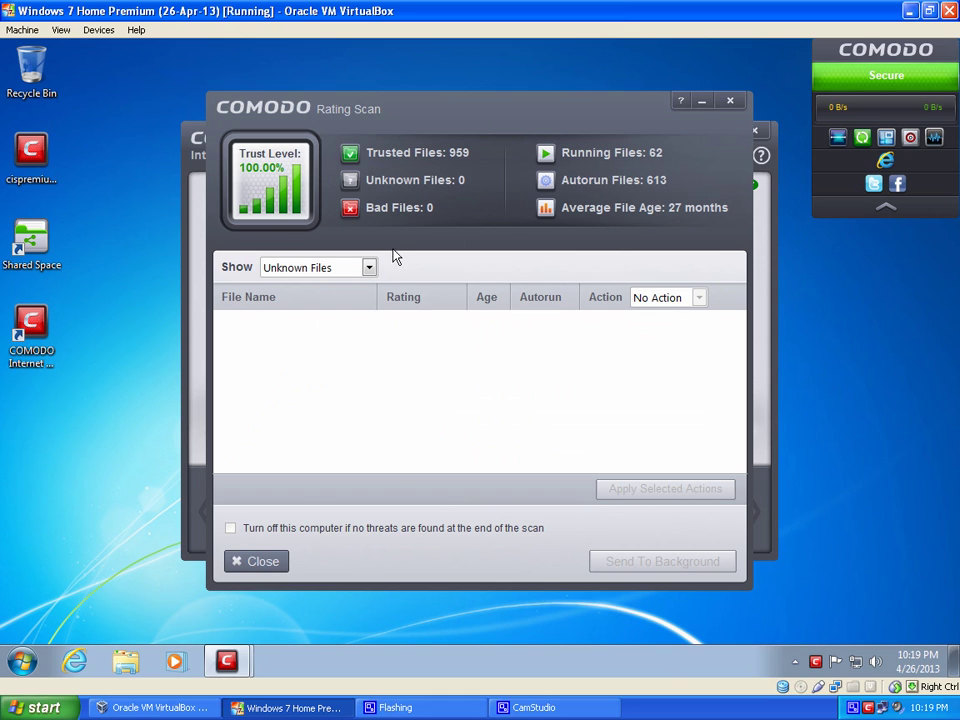
click(366, 268)
click(336, 309)
click(276, 565)
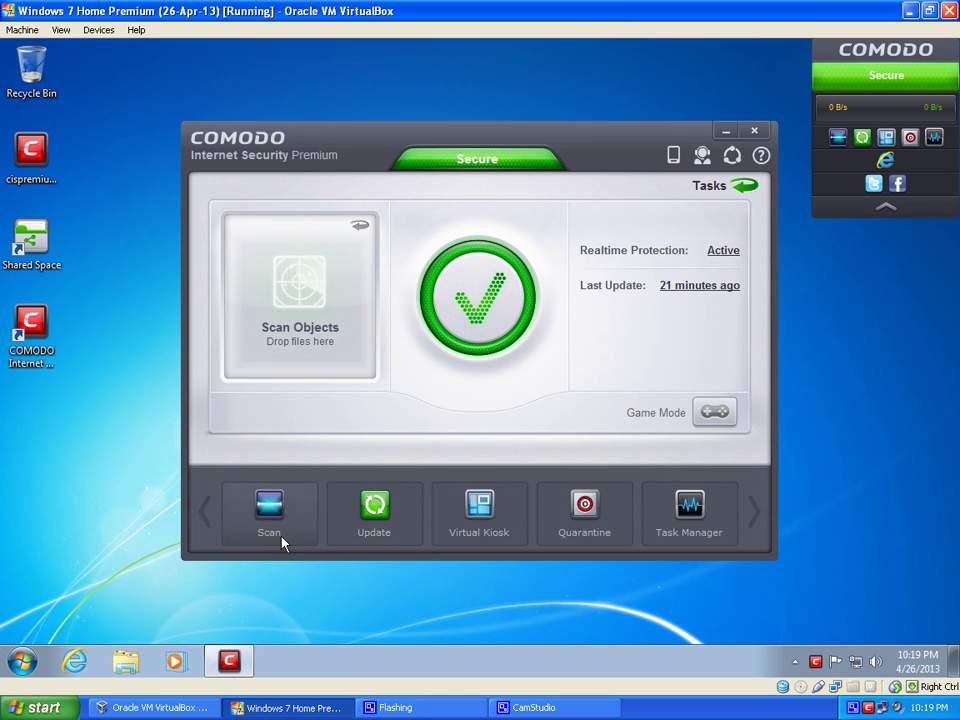
- Review the available COMODO scan types without starting one, and close the scan options and the main window
click(285, 527)
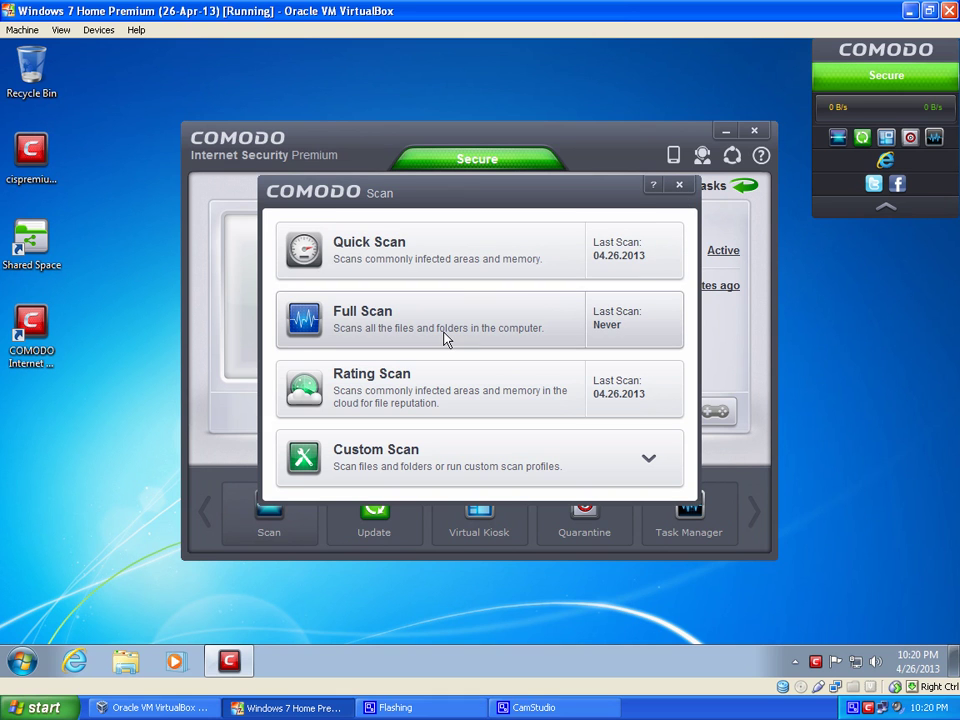
click(679, 186)
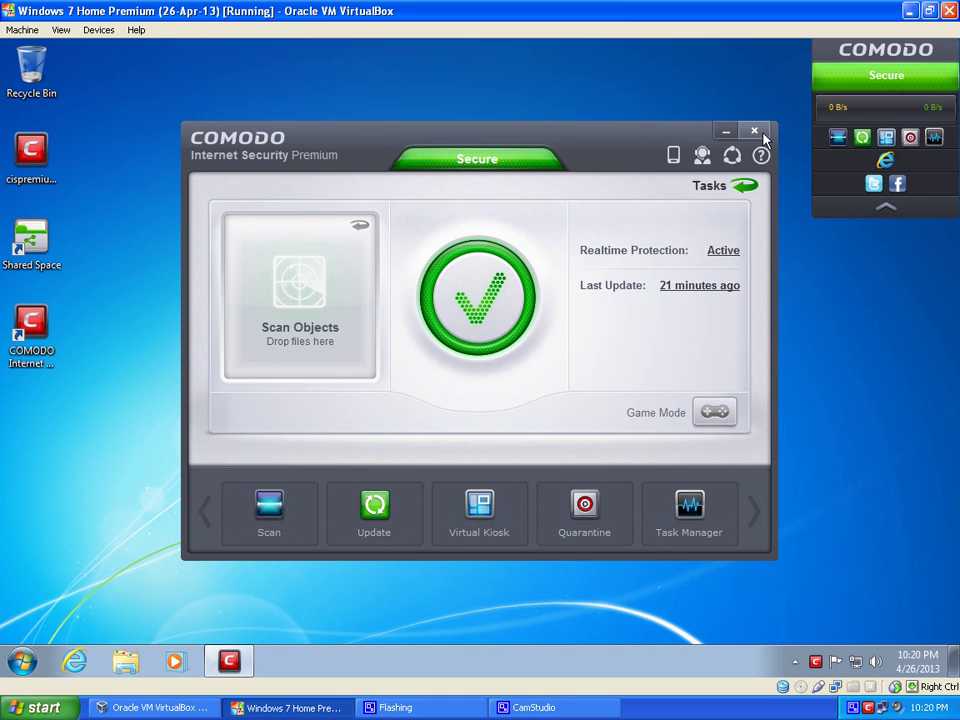
click(754, 131)
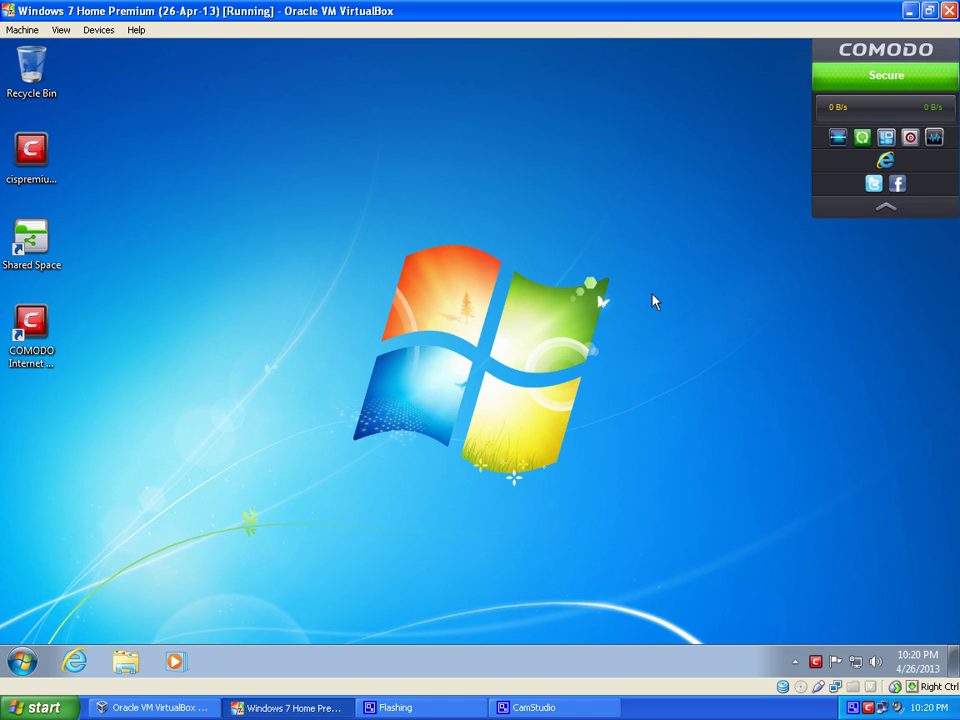
- Move the cispremium_installer file to the Recycle Bin and shift the Shared Space and COMODO desktop shortcuts up to close the gap
click(31, 150)
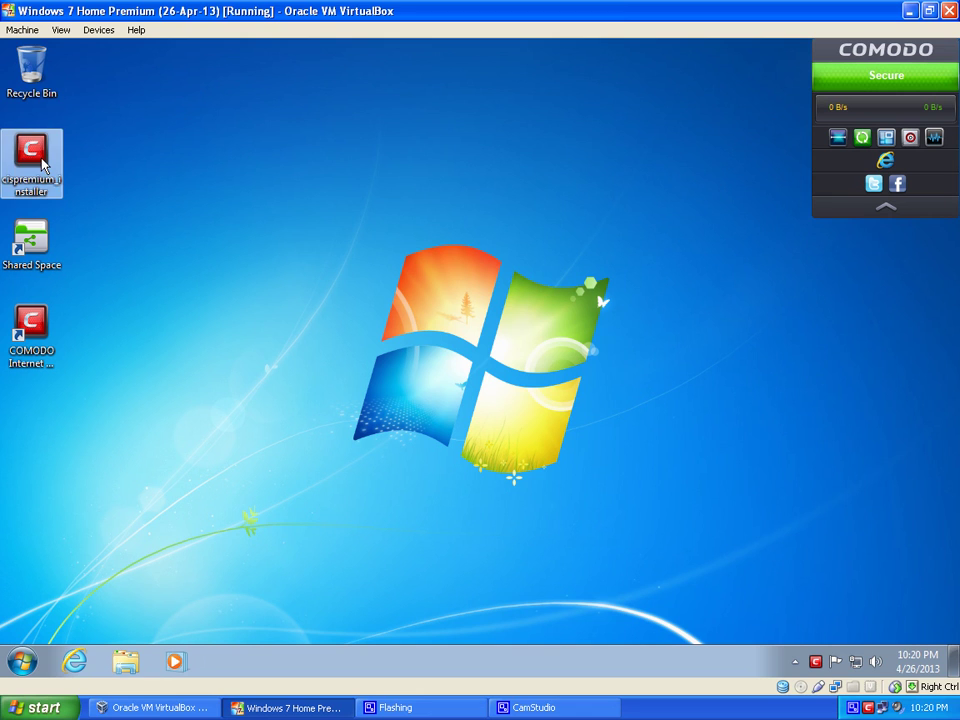
drag(31, 150, 30, 80)
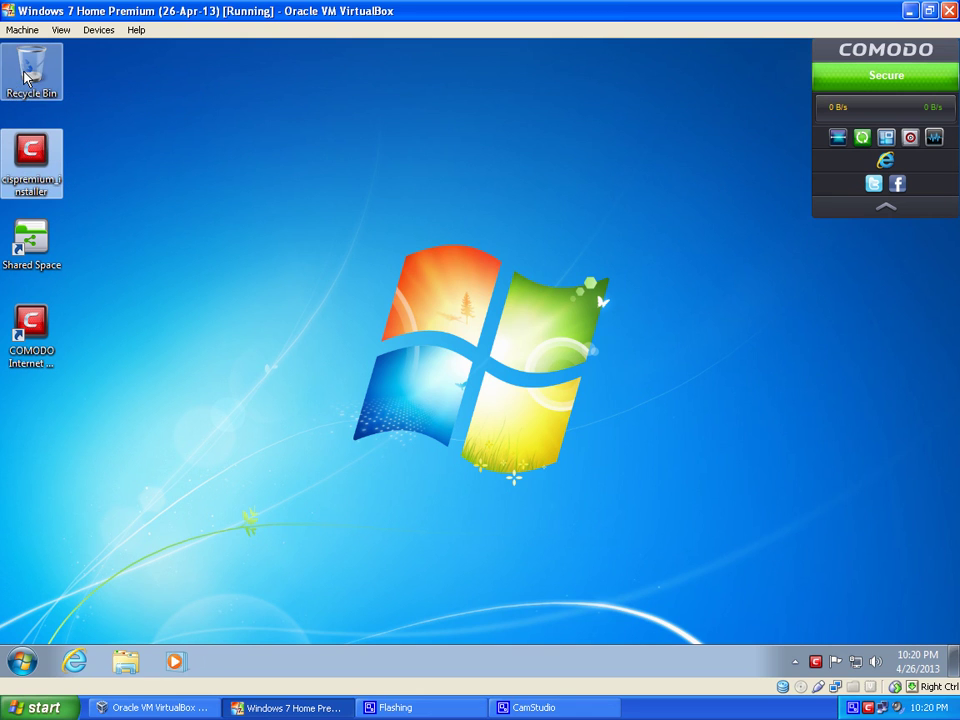
drag(94, 361, 30, 222)
drag(31, 220, 32, 160)
click(100, 165)
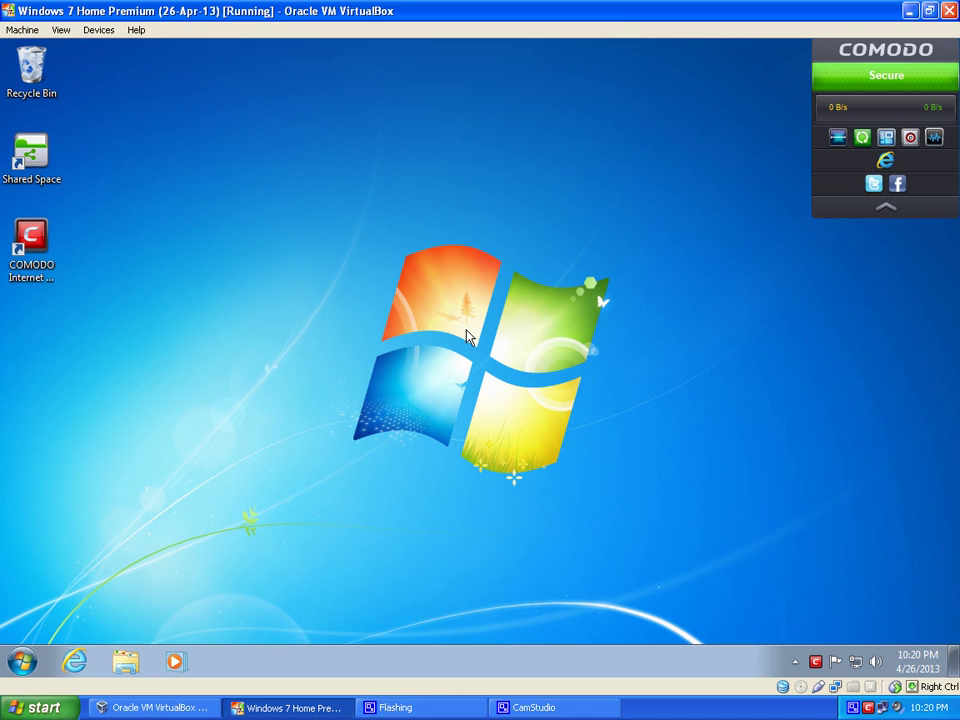
- Empty the Recycle Bin, confirming the permanent deletion of cispremium_installer
click(40, 68)
right_click(60, 75)
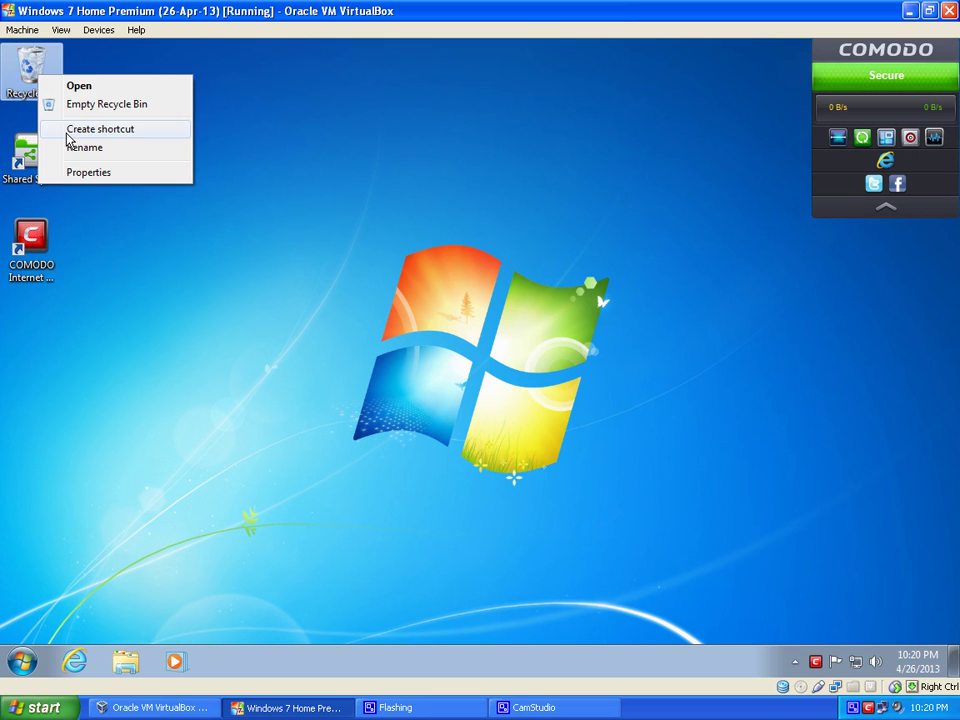
click(447, 335)
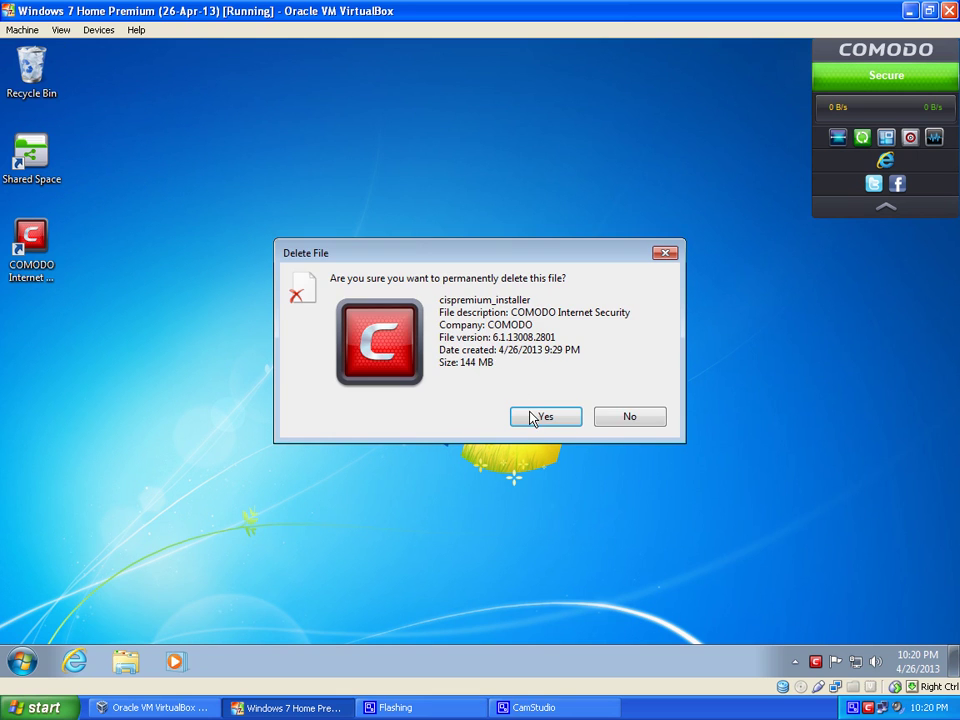
click(534, 416)
click(350, 211)
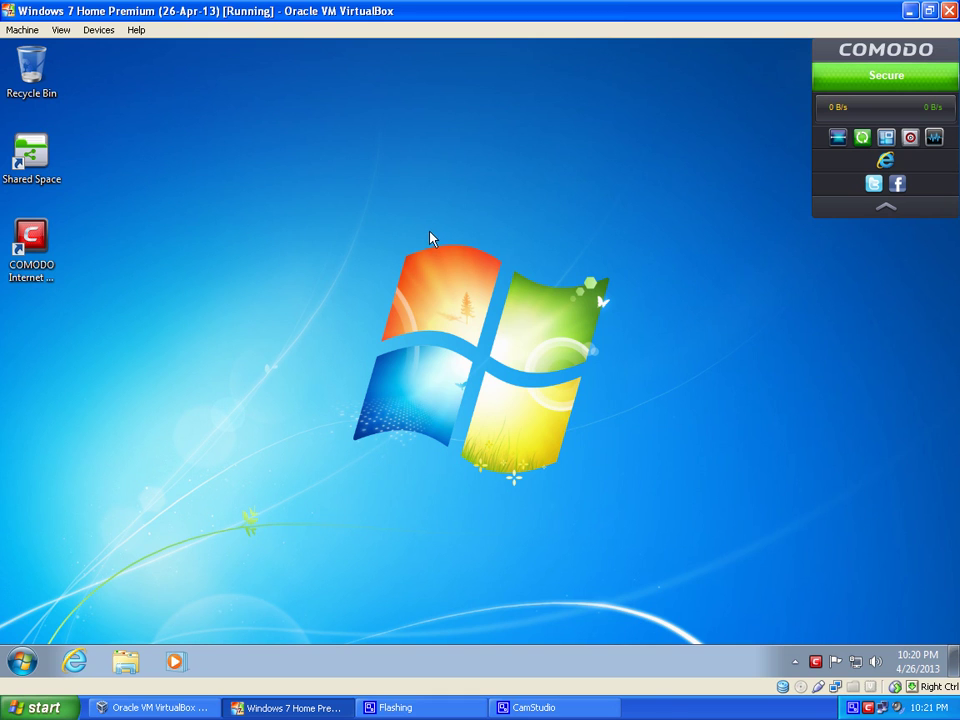
click(671, 715)
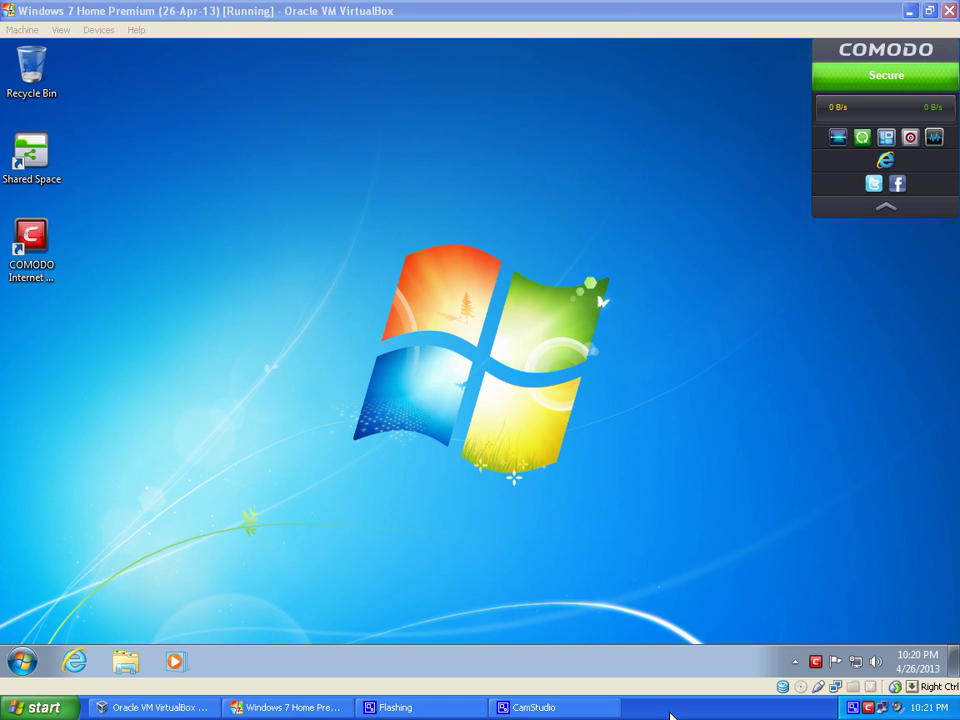